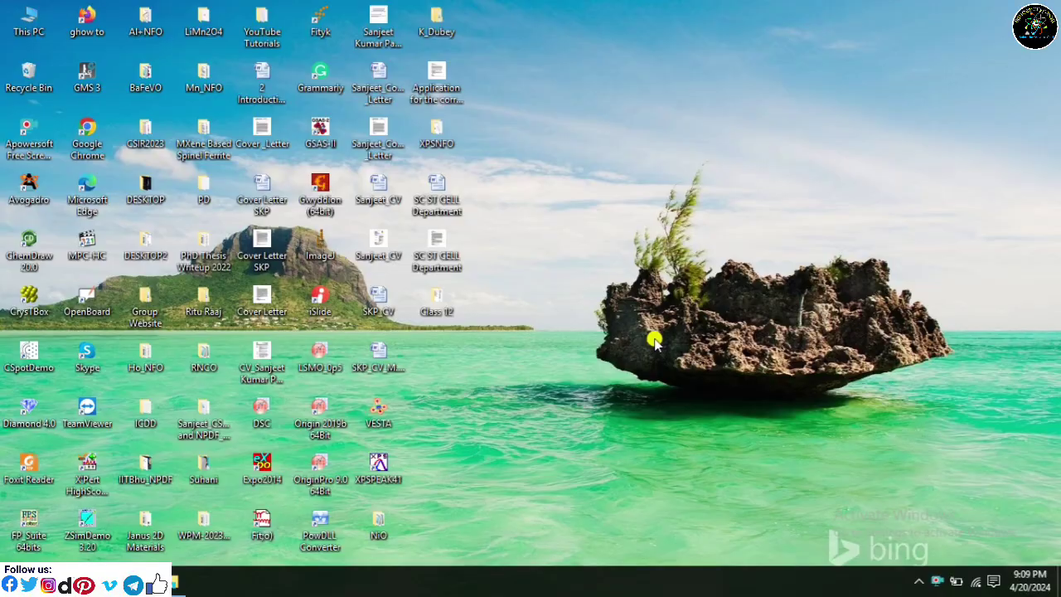
Step: Right-click an empty spot on the Windows desktop to bring up its context menu
right_click(654, 339)
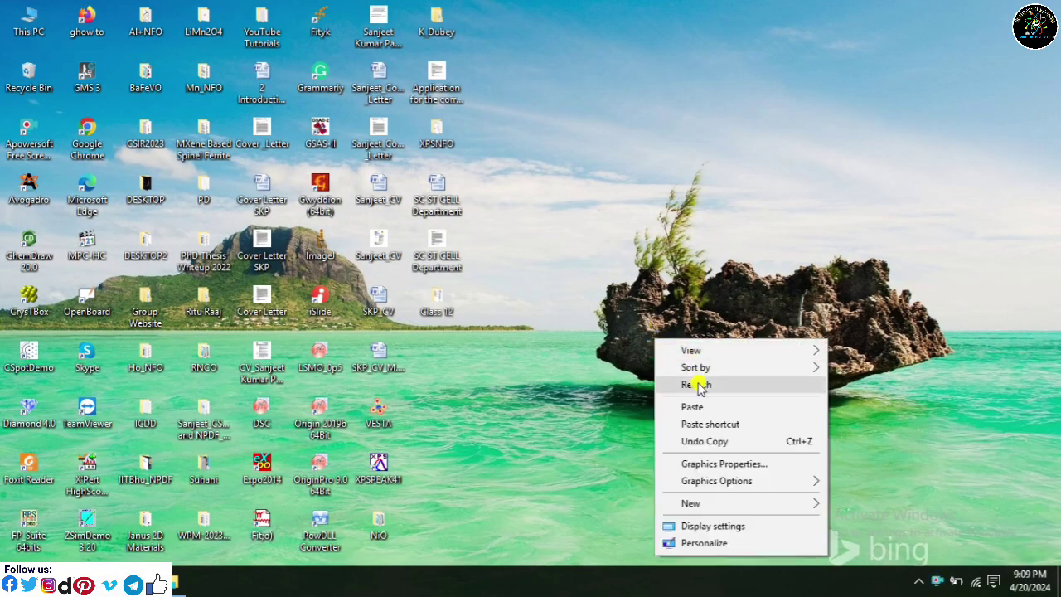
Step: Refresh the desktop and launch Firefox from its desktop icon
left_click(696, 385)
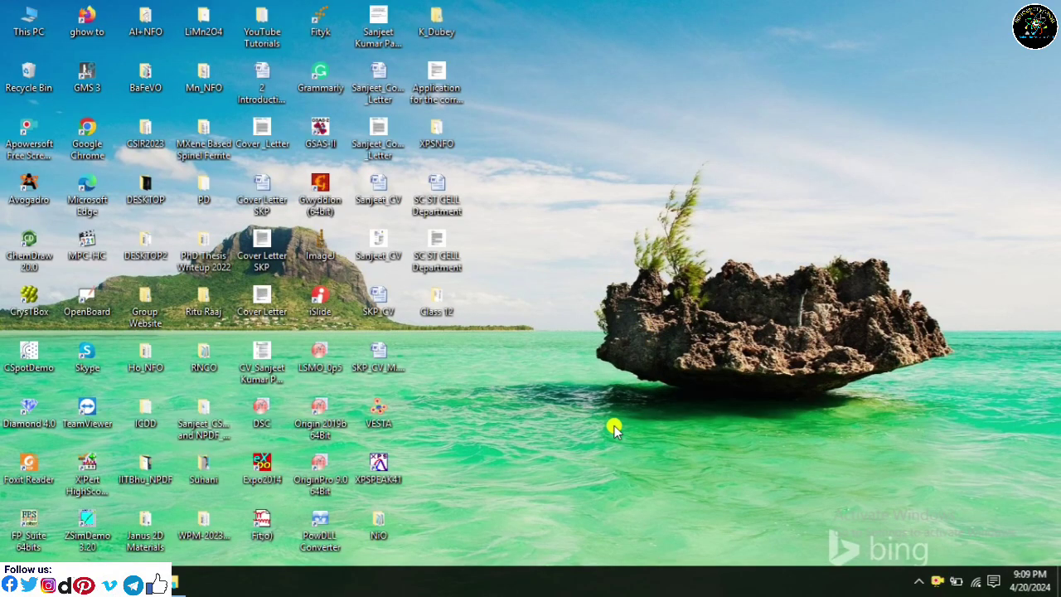
double_click(80, 39)
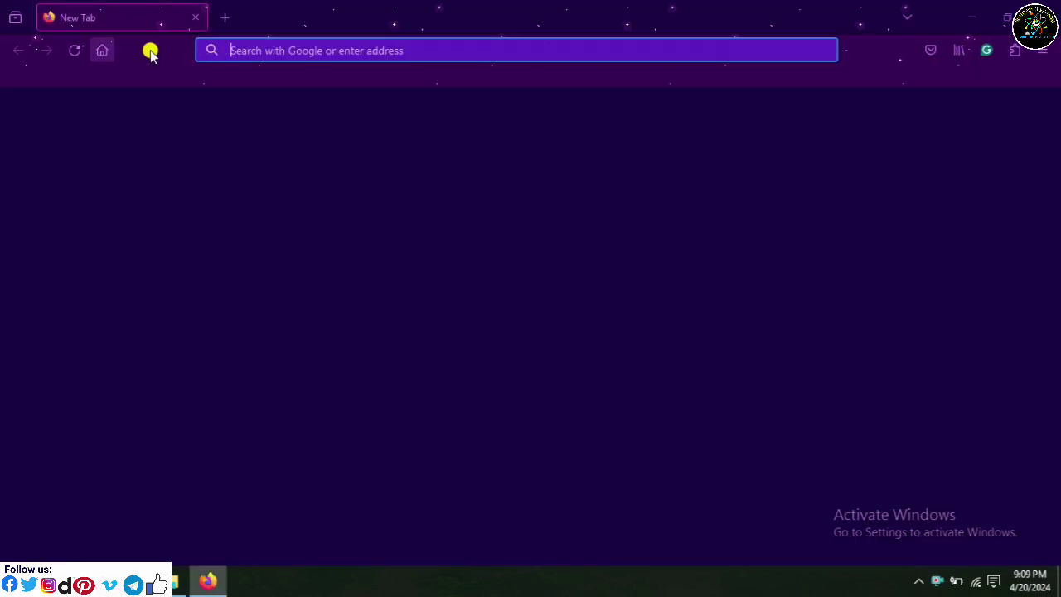
Step: Search for 'nanoencryption' and open the Nanoencryption YouTube channel
type("nanoe")
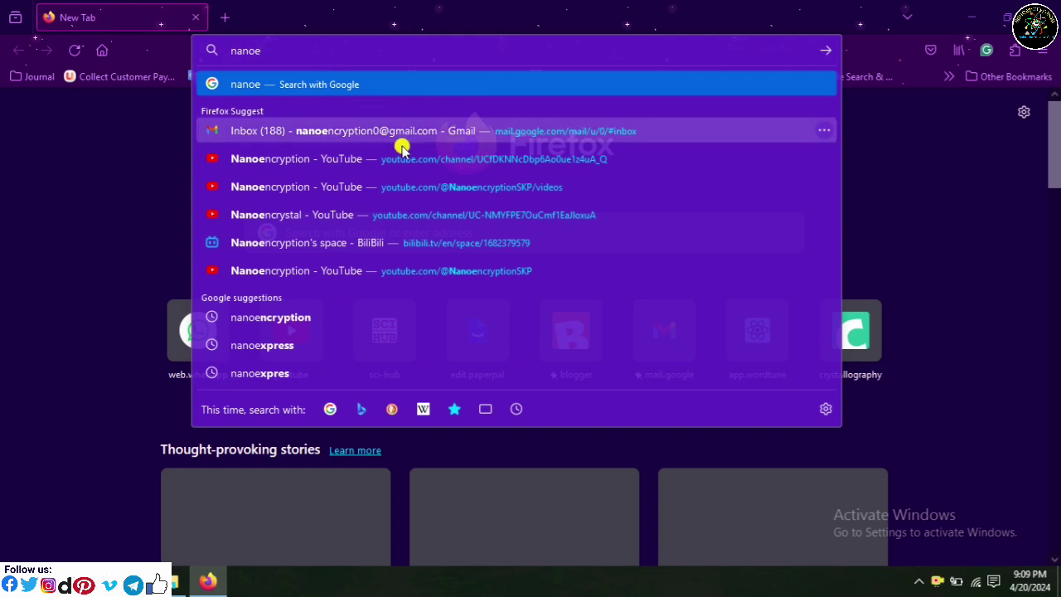
left_click(288, 318)
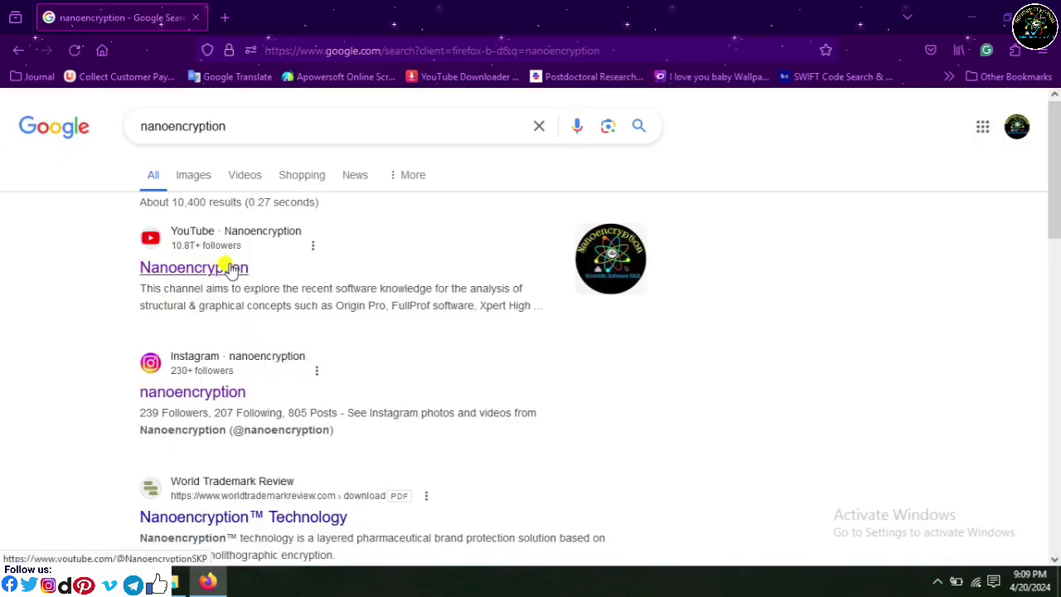
left_click(230, 267)
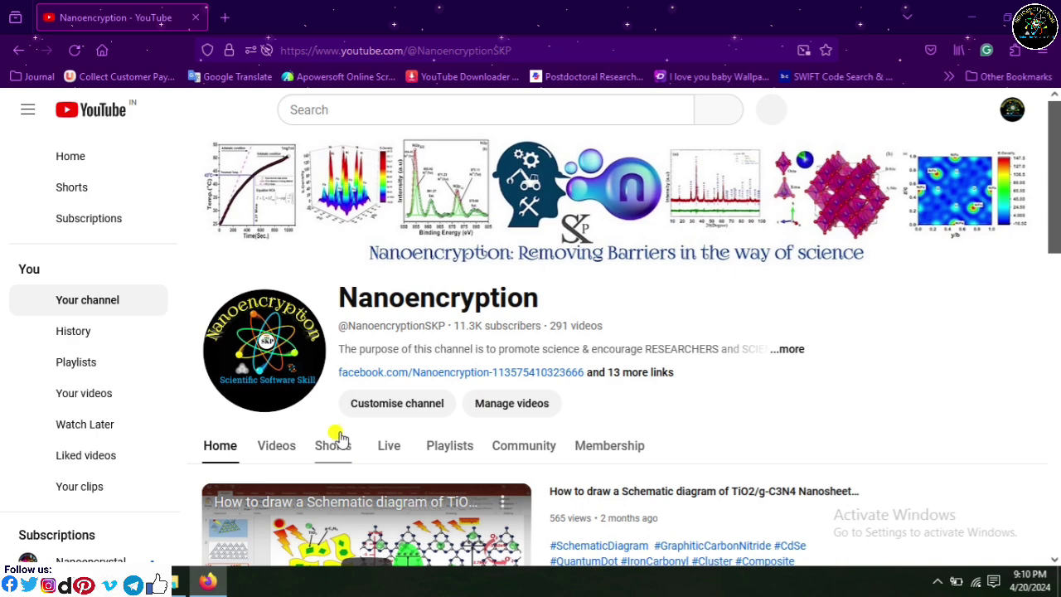
Step: Play the channel's 3D coronavirus schematic tutorial and skip ahead to 27:40
left_click(277, 448)
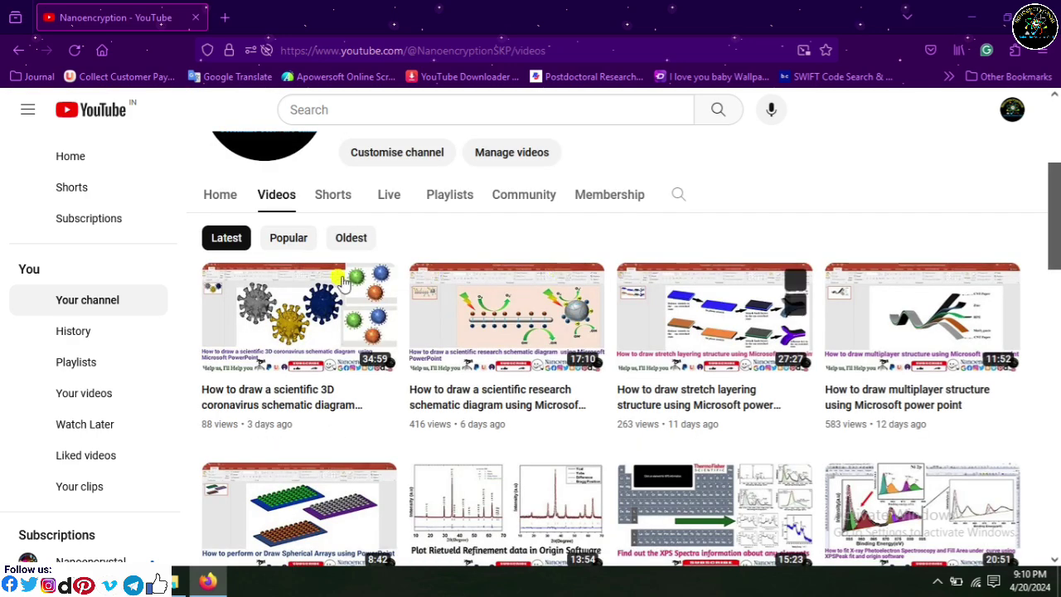
left_click(343, 363)
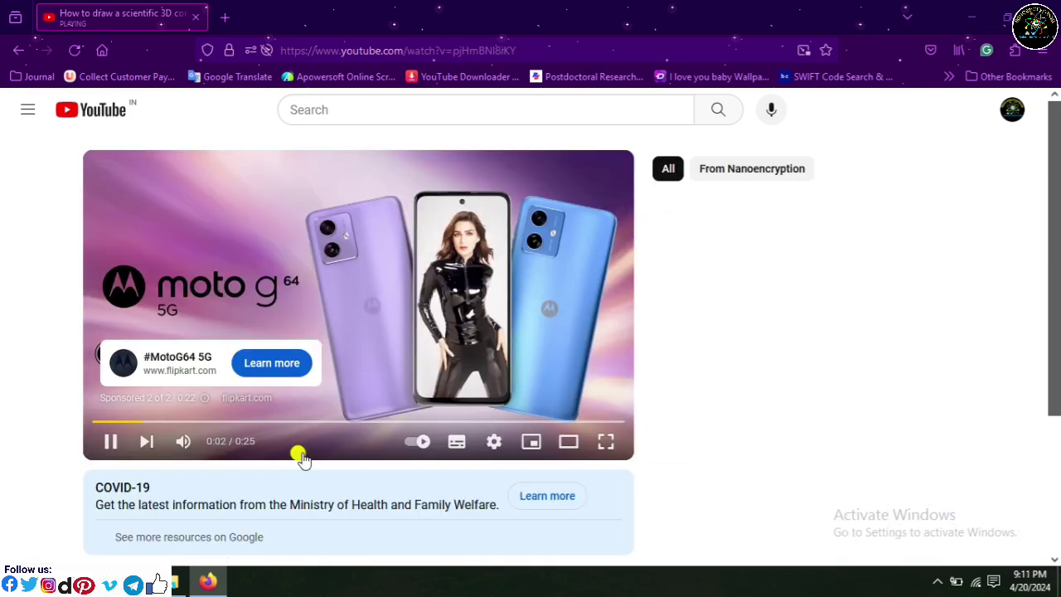
left_click(423, 426)
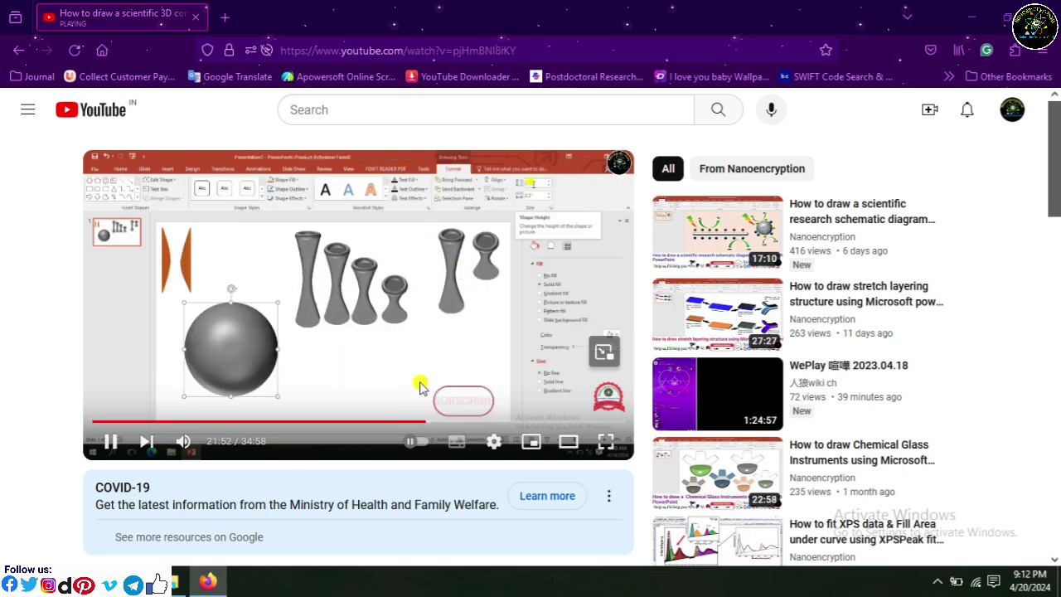
left_click(510, 424)
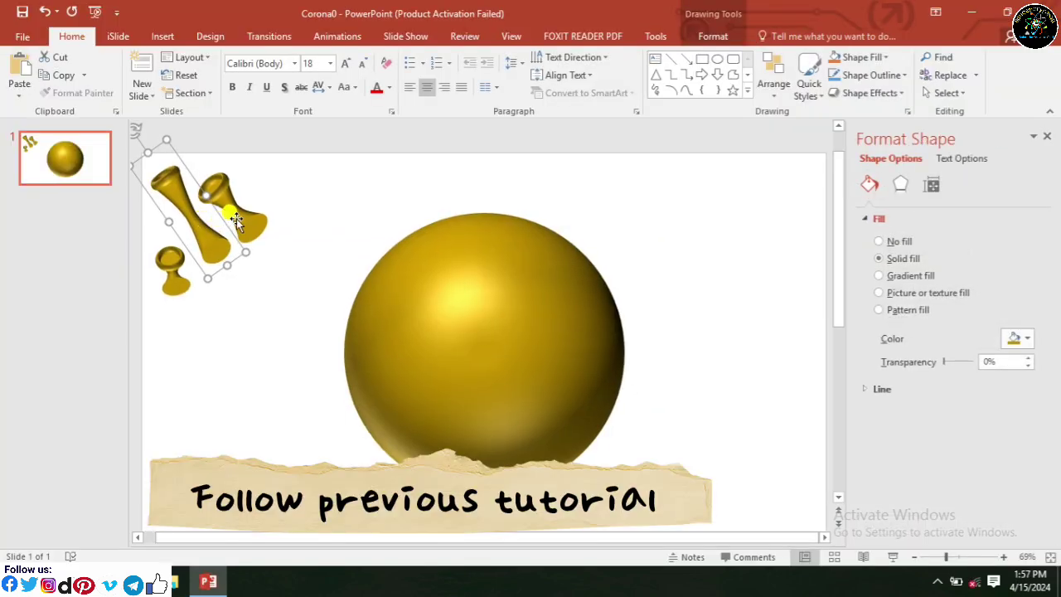
Step: Drag a vase piece onto the sphere's upper left and copy it
left_click_drag(236, 219, 375, 234)
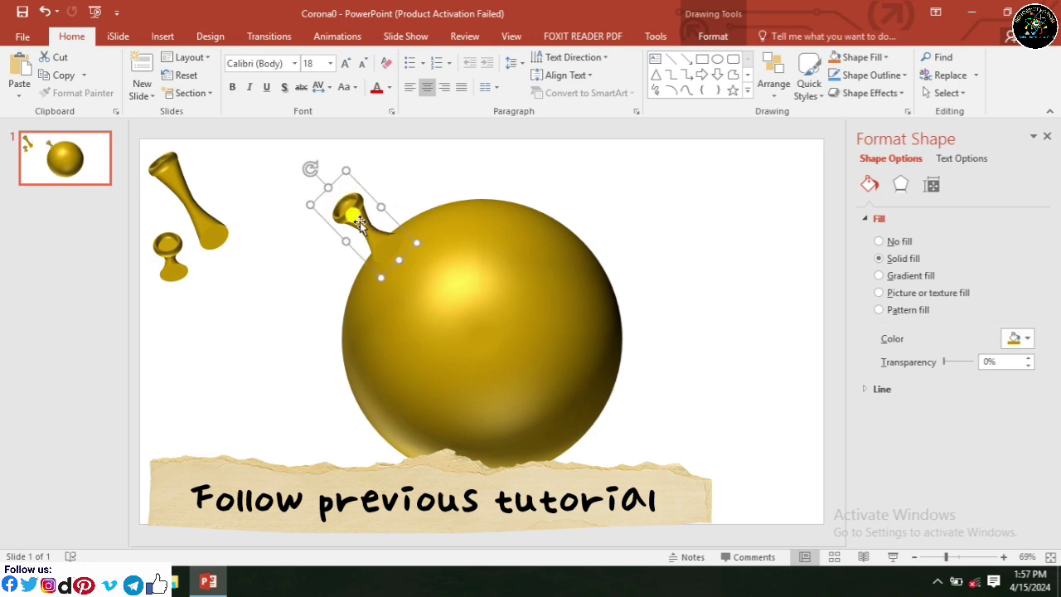
right_click(360, 221)
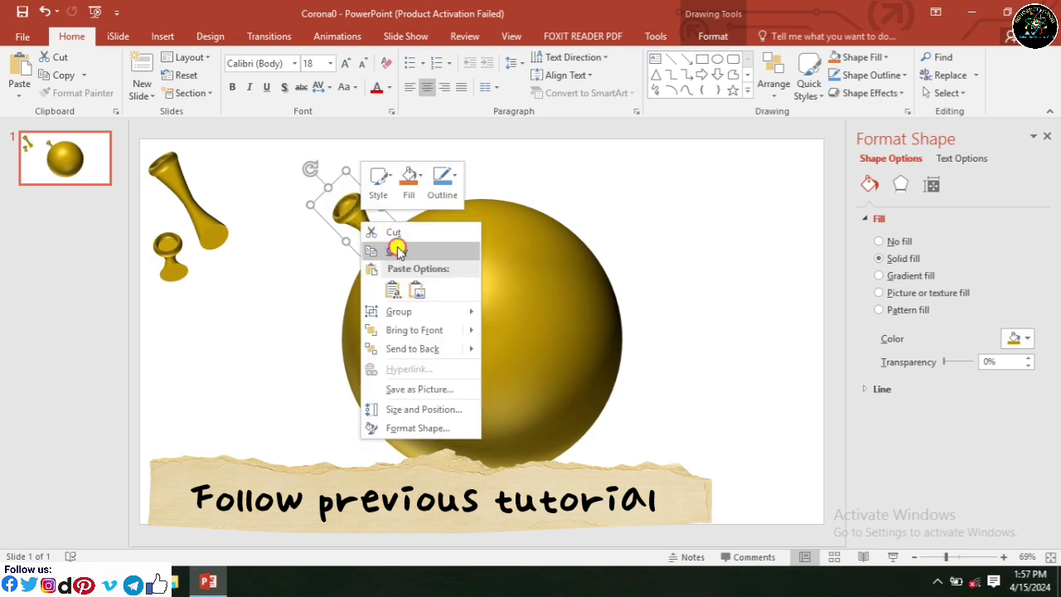
left_click(398, 250)
left_click(581, 220)
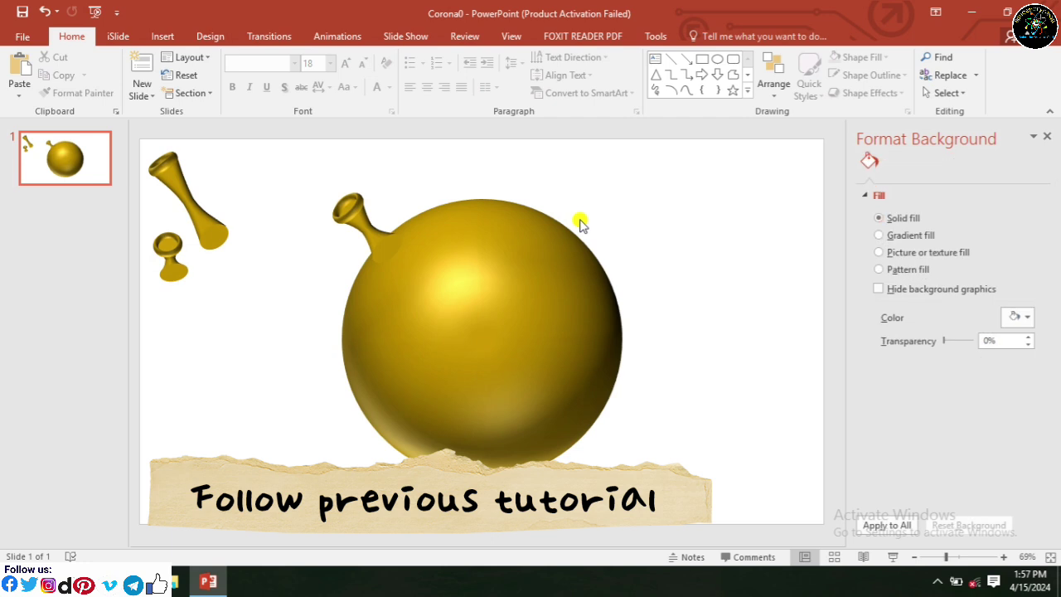
Step: Paste a vase copy, rotate it upright and place it on top of the sphere
key("ctrl+v")
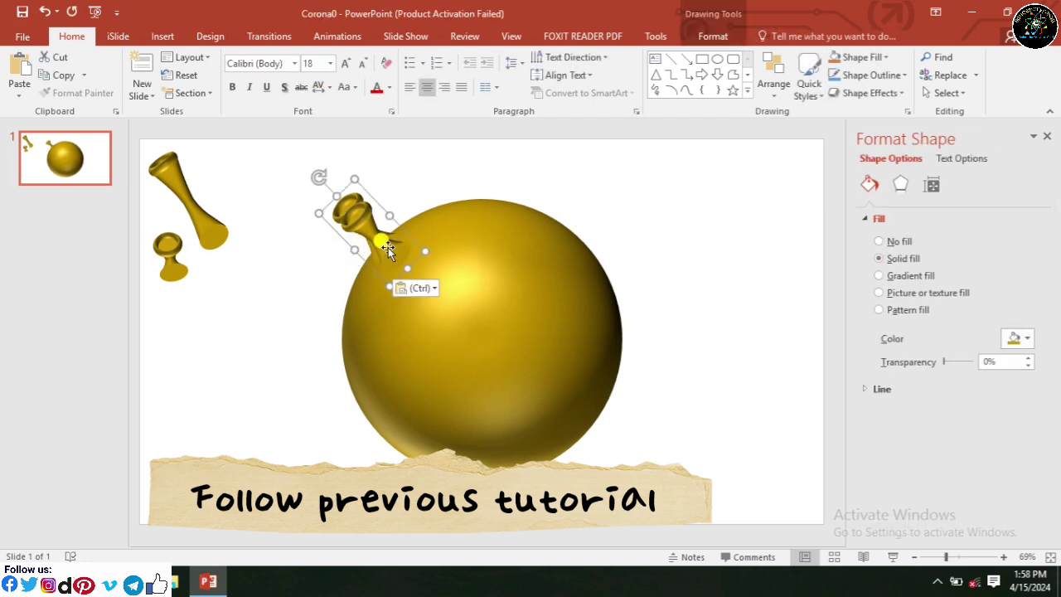
left_click_drag(379, 248, 424, 181)
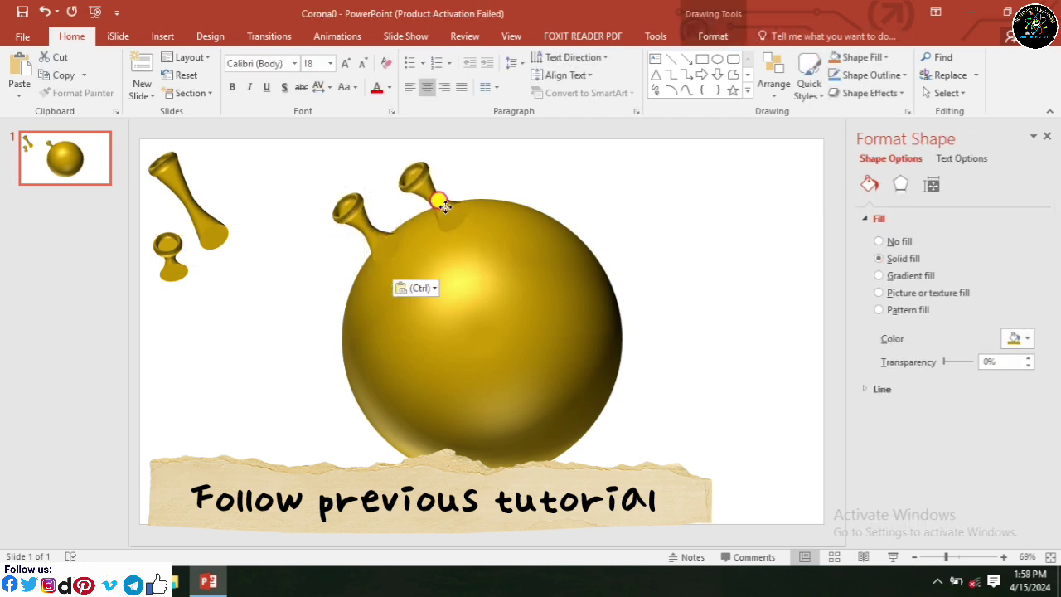
left_click_drag(379, 139, 418, 141)
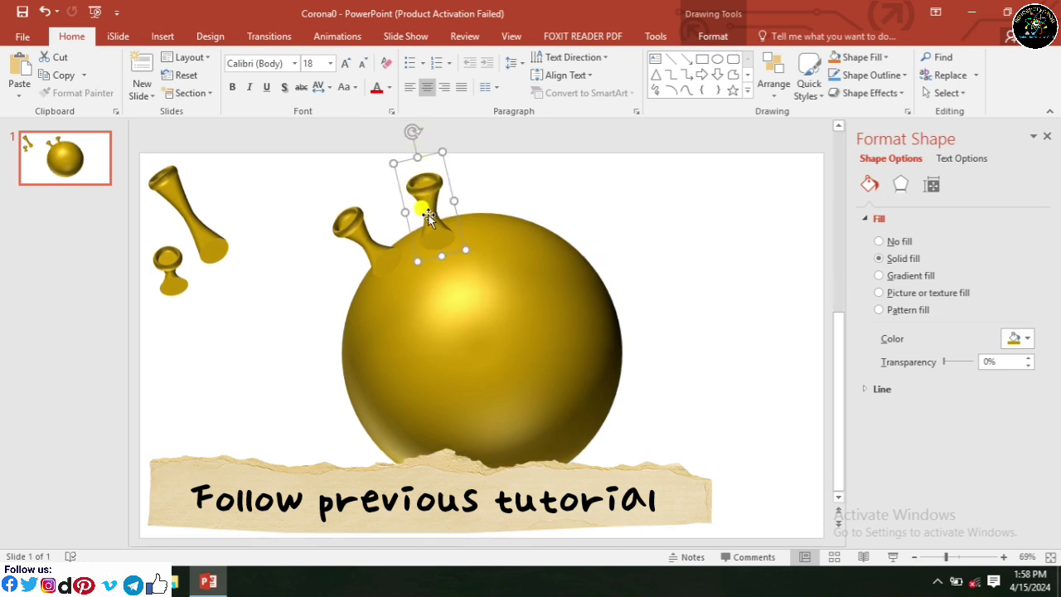
left_click_drag(427, 208, 444, 191)
left_click(601, 229)
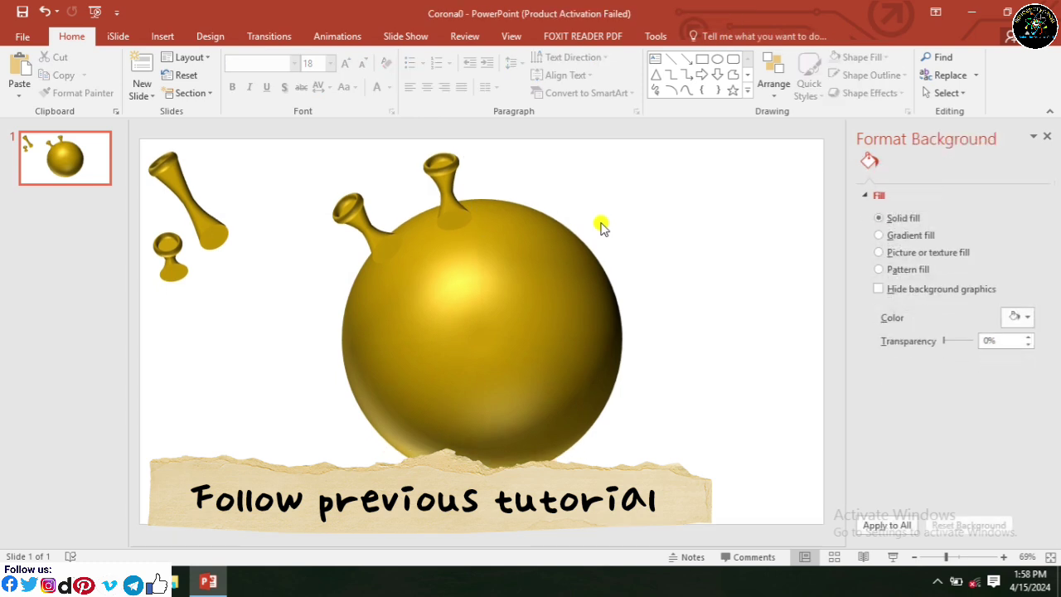
Step: Paste another vase copy and lay it horizontally against the sphere's left edge
key("ctrl+v")
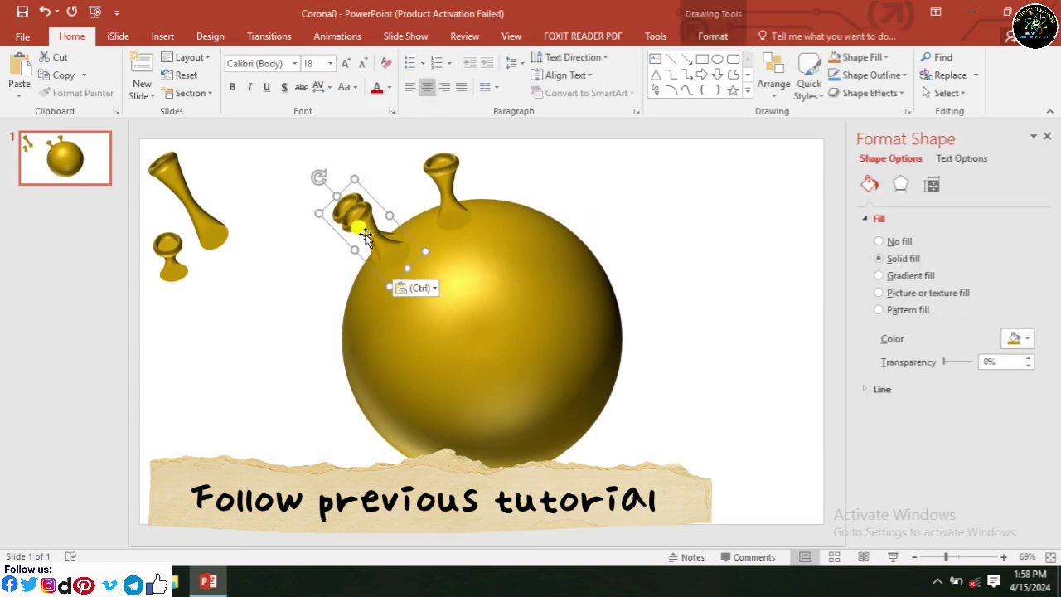
left_click_drag(372, 237, 335, 321)
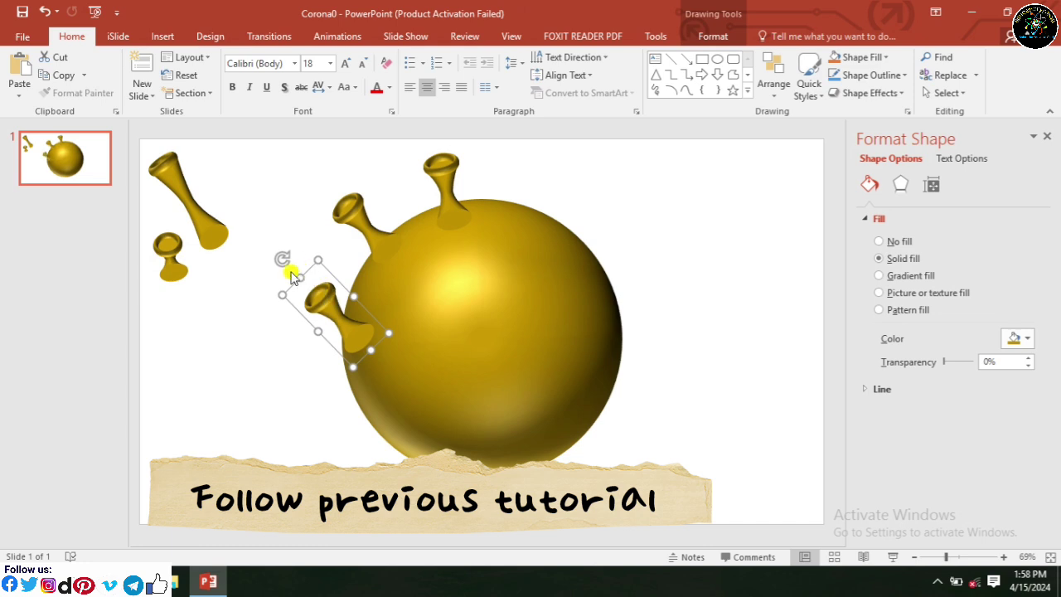
left_click_drag(282, 260, 257, 306)
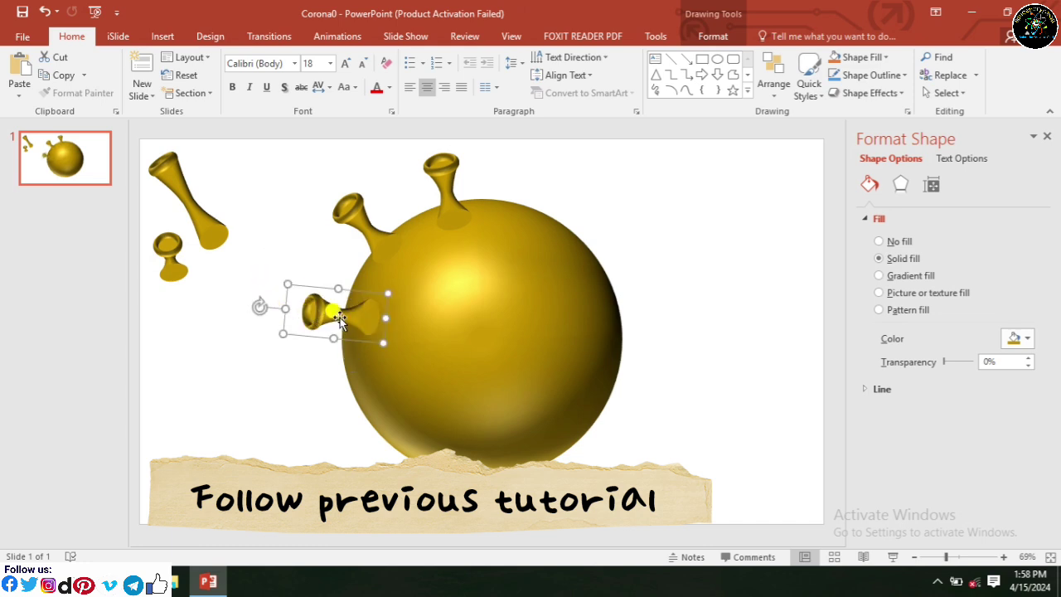
left_click_drag(342, 321, 327, 322)
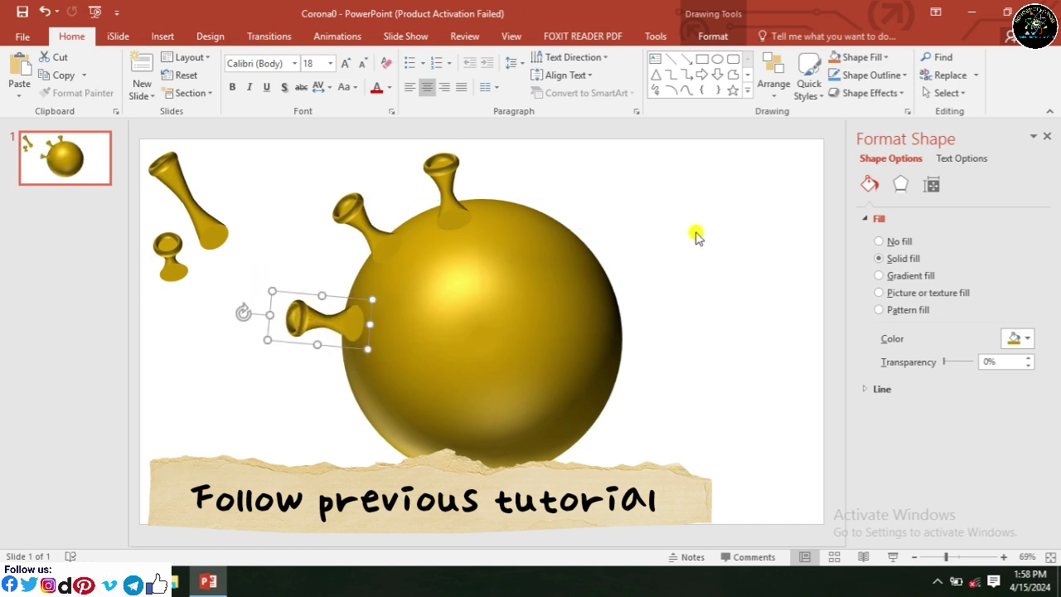
left_click(697, 235)
Step: Draw a circle with the Oval shape and centre it over the golden sphere
left_click(718, 60)
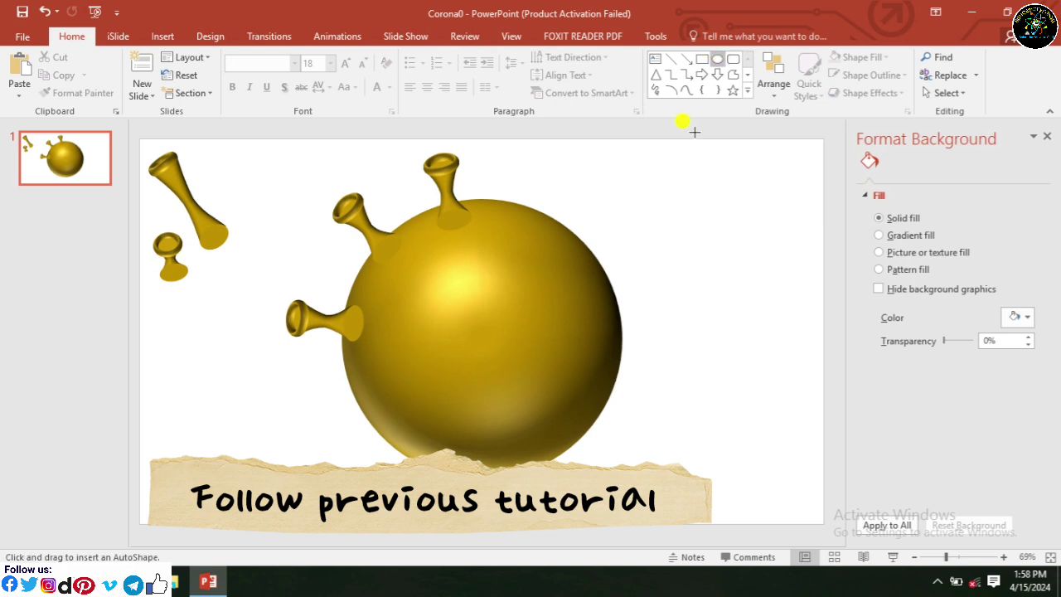
left_click_drag(641, 193, 813, 379)
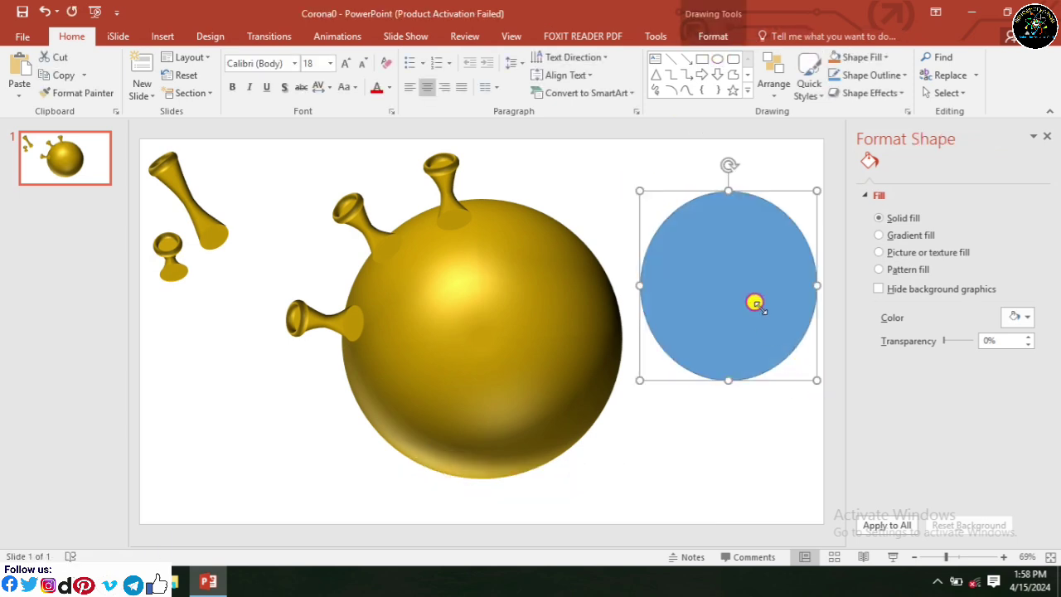
left_click_drag(550, 349, 476, 344)
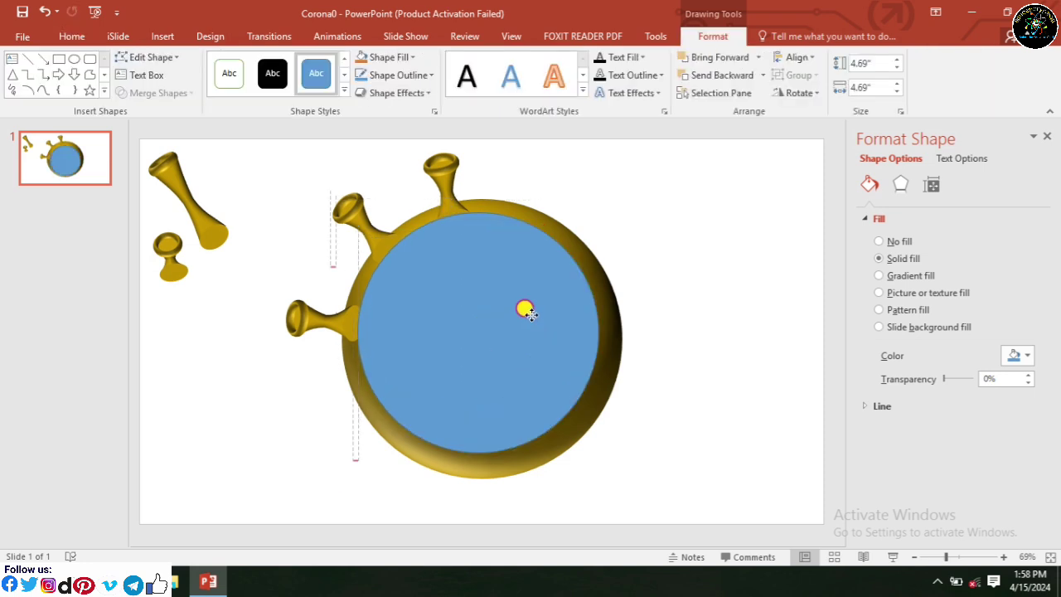
left_click_drag(526, 312, 531, 317)
Step: Nudge the upper-left spike to sit snugly against the sphere's rim
left_click(666, 311)
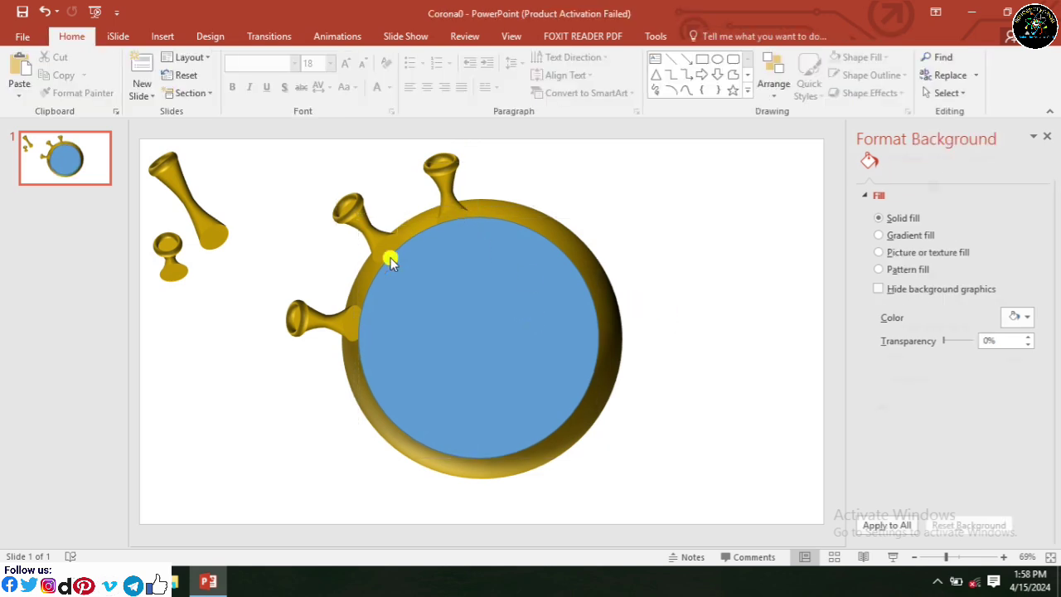
left_click_drag(365, 231, 374, 236)
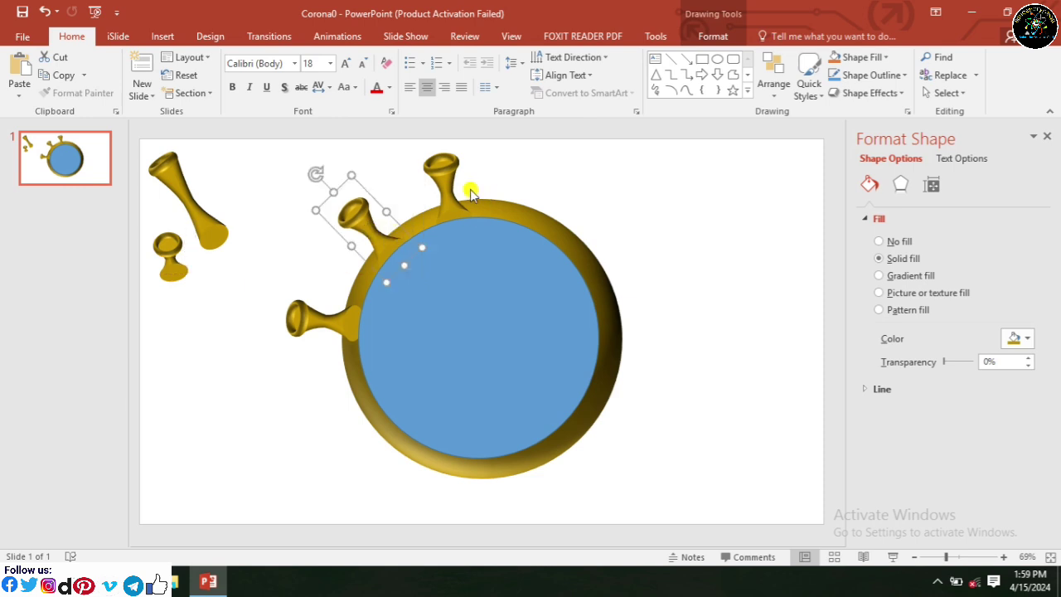
left_click(442, 187)
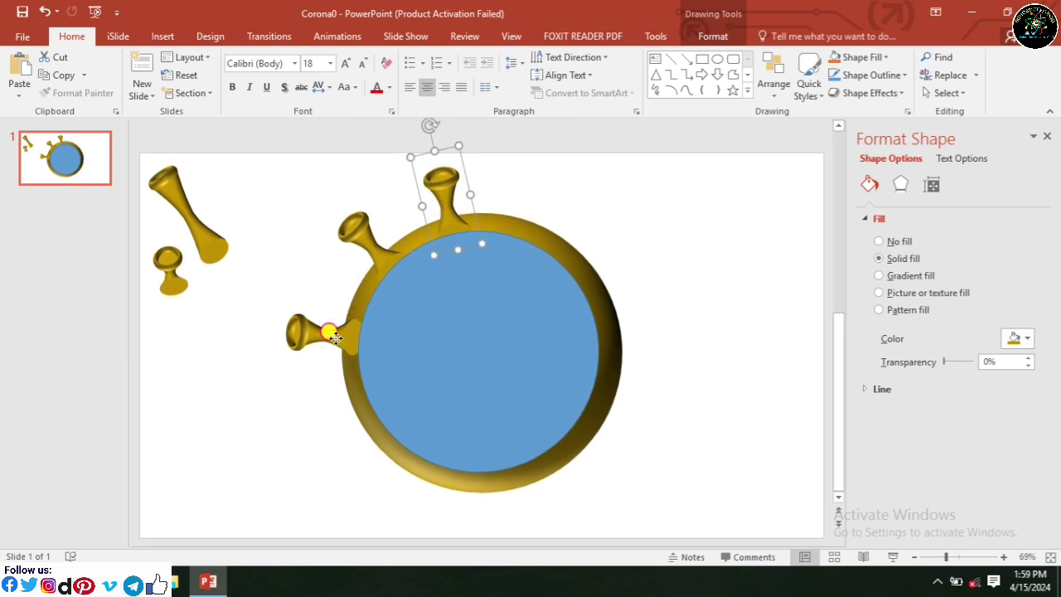
Step: Realign the spike on the ring's left side, moving it slightly upward
left_click_drag(333, 336, 337, 323)
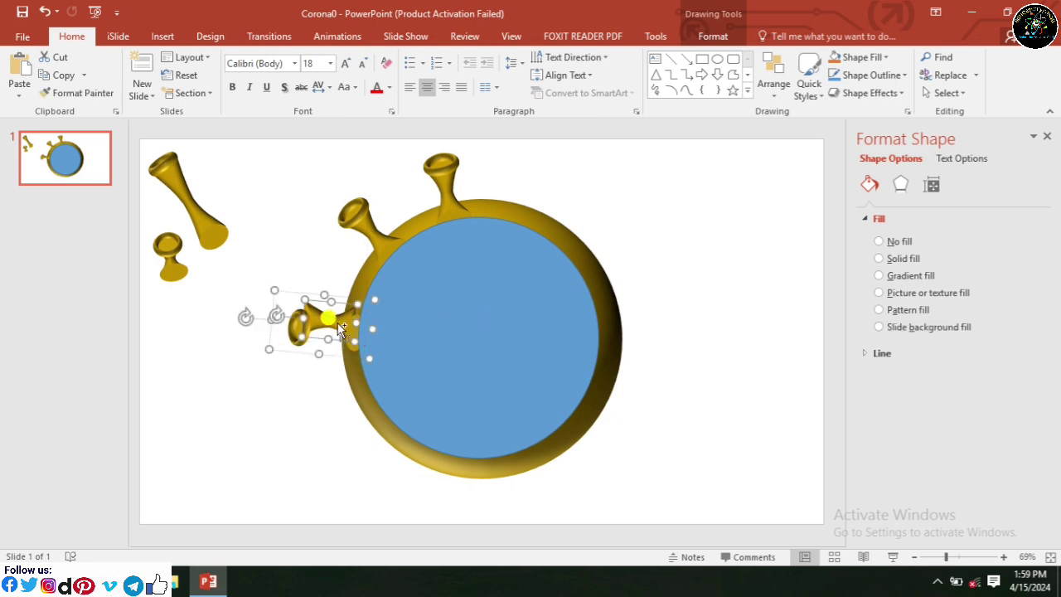
key("ctrl+z")
left_click(320, 336)
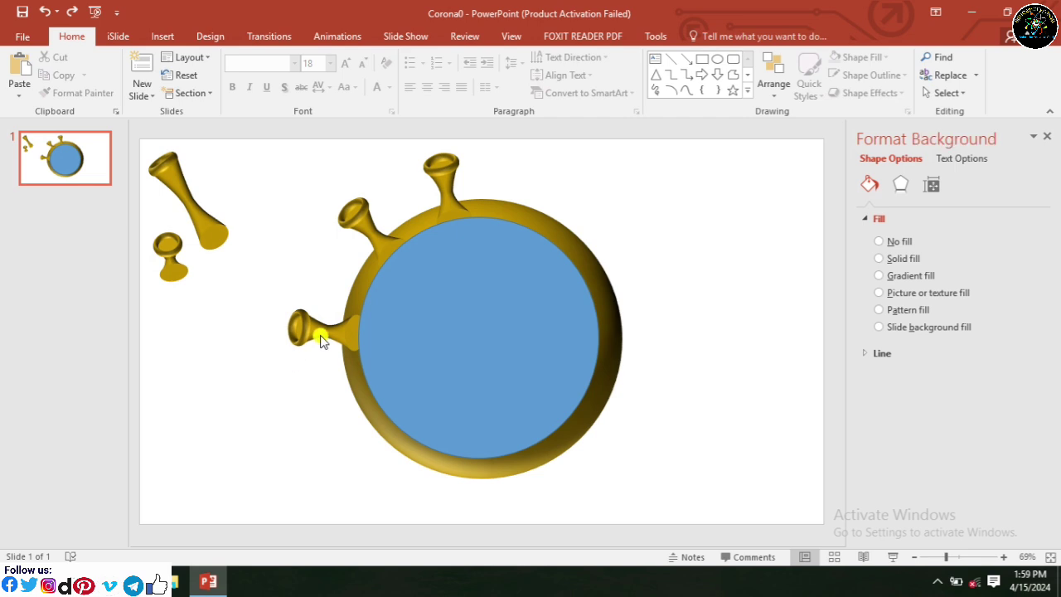
double_click(324, 329)
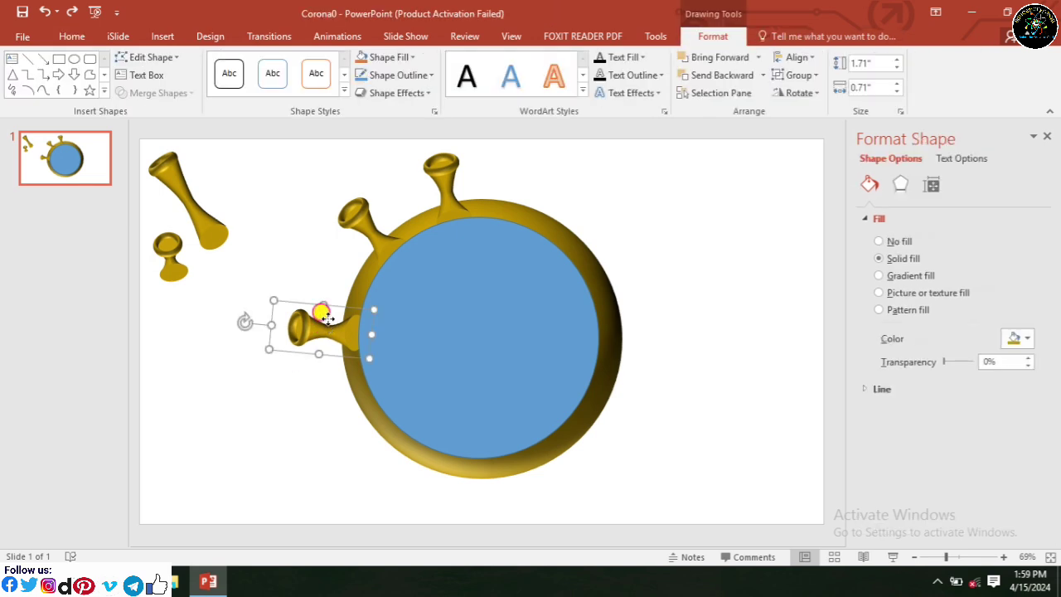
left_click_drag(329, 325, 329, 315)
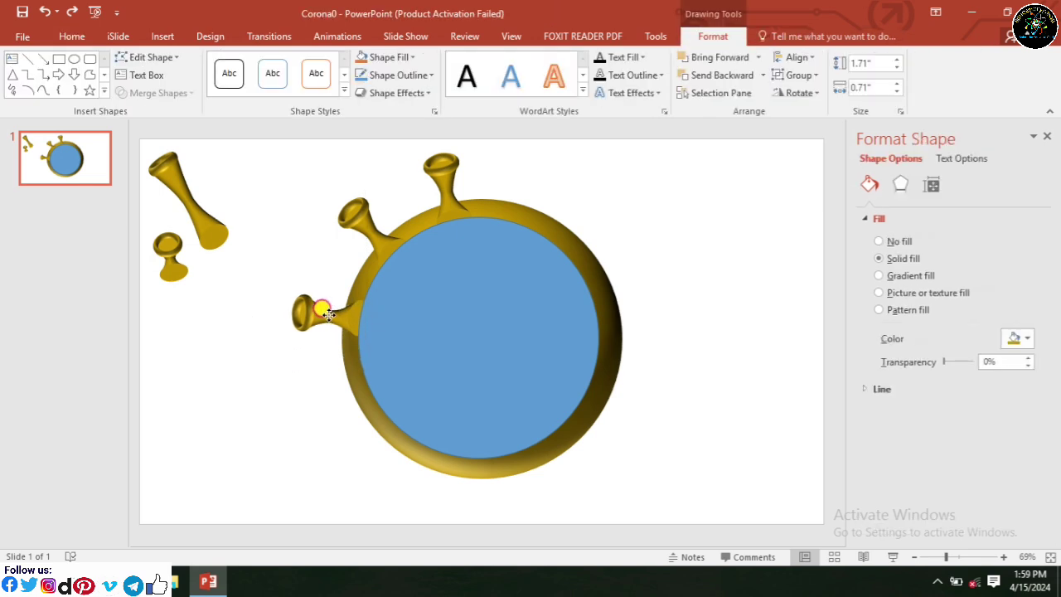
left_click_drag(329, 314, 330, 312)
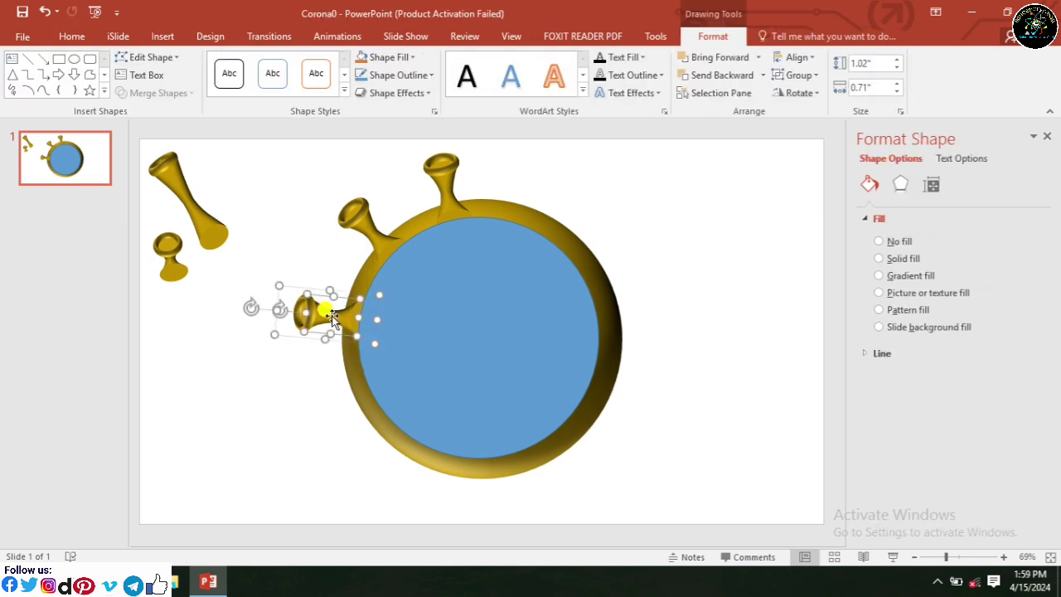
left_click(695, 235)
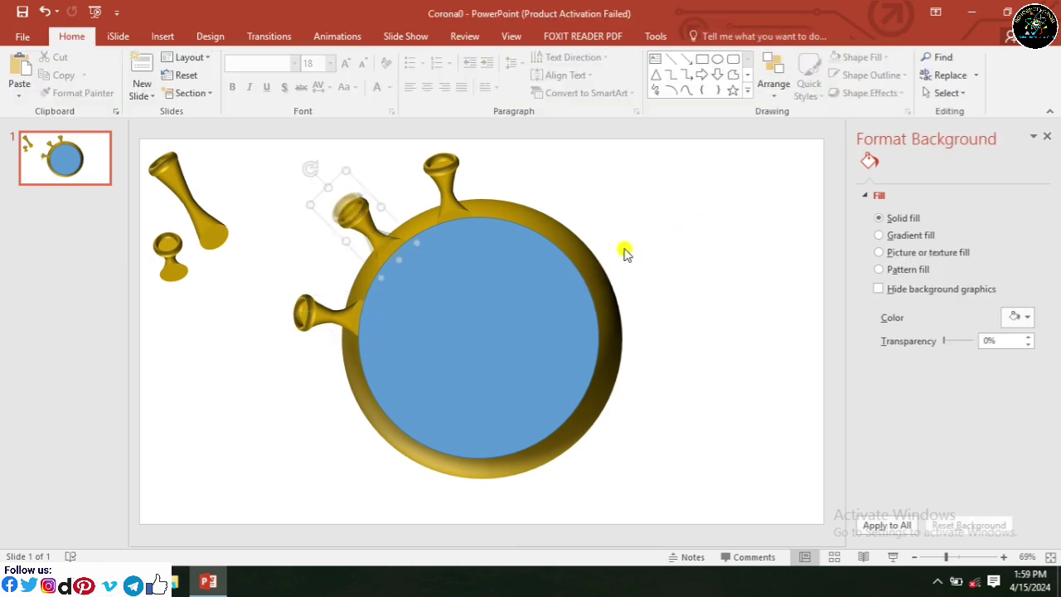
Step: Add more spikes around the ring, duplicating and angling them toward the bottom right
left_click_drag(359, 221, 342, 362)
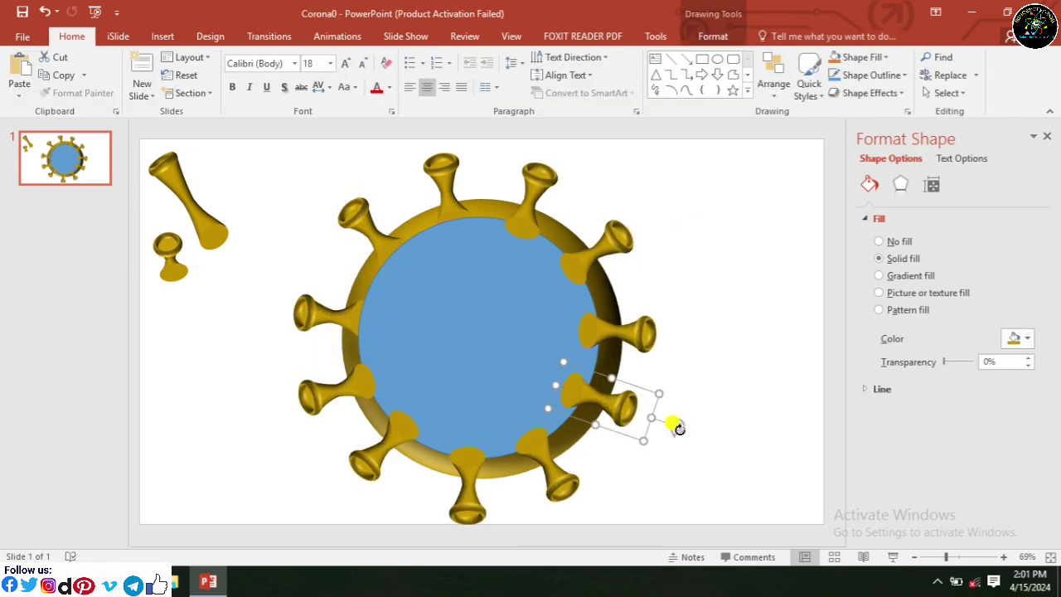
left_click_drag(678, 427, 671, 438)
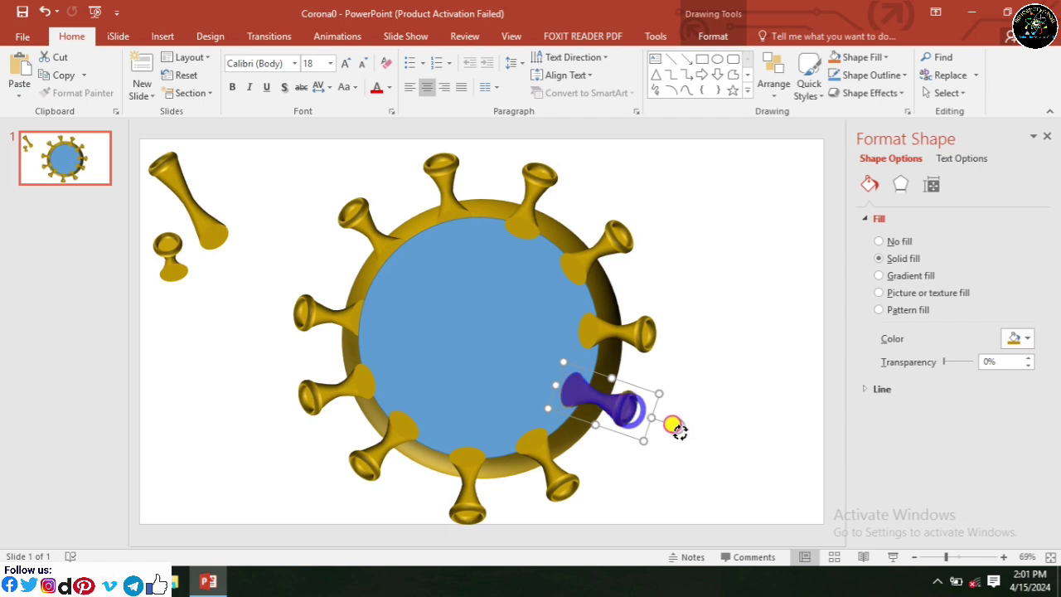
left_click_drag(614, 411, 604, 419)
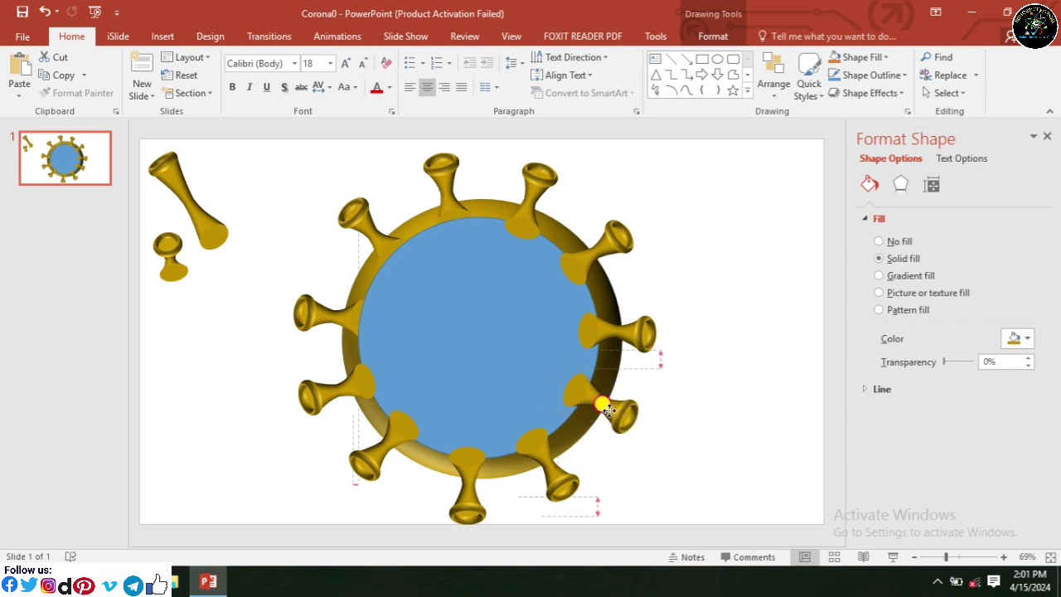
left_click_drag(554, 485, 552, 481)
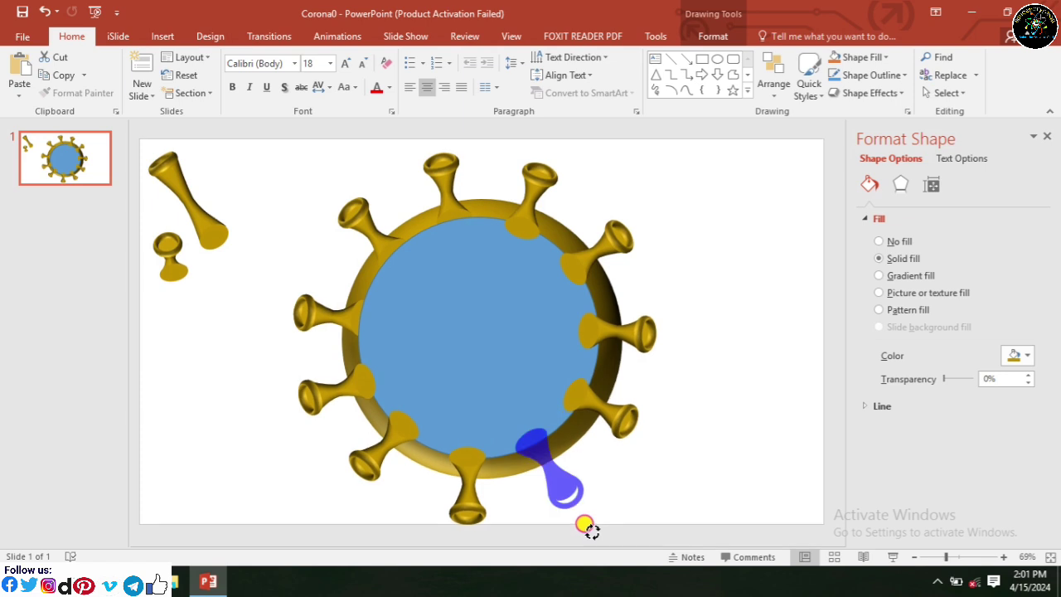
left_click_drag(586, 525, 587, 519)
left_click(502, 265)
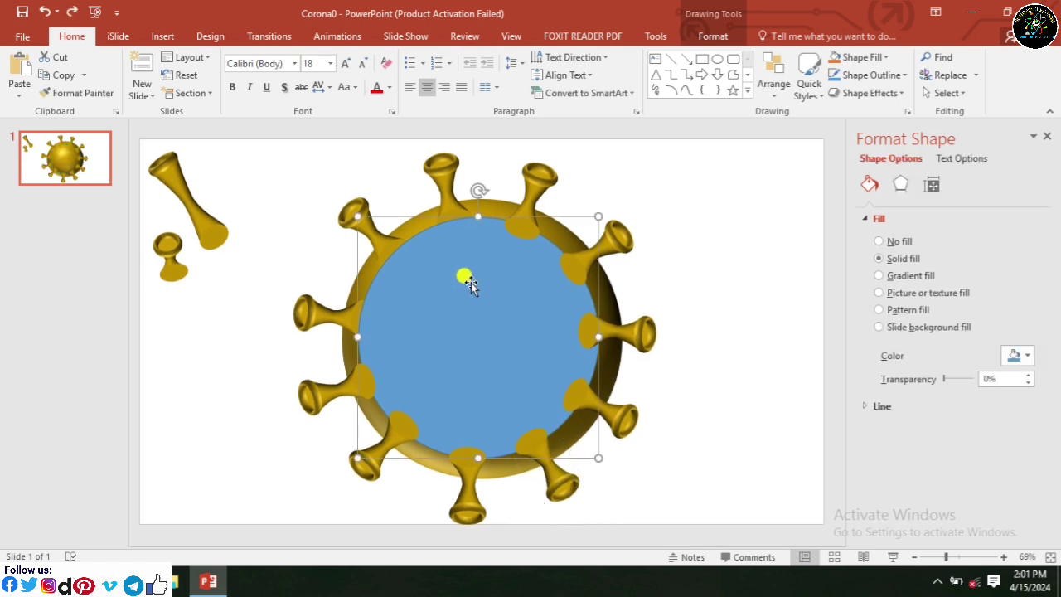
Step: Settle the upper-left spike back against the golden ring
left_click(387, 245)
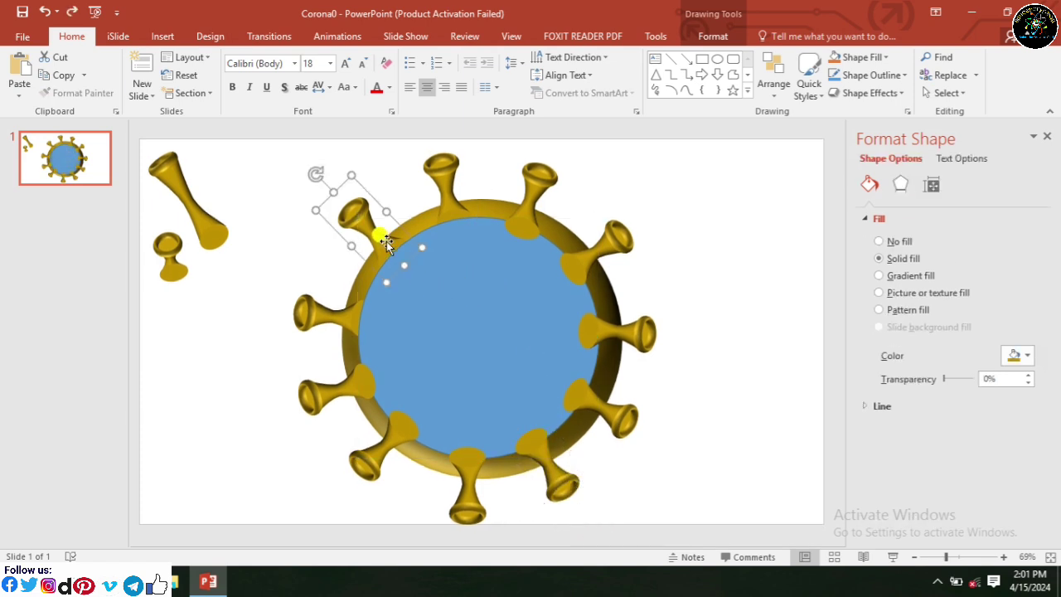
left_click_drag(374, 236, 372, 231)
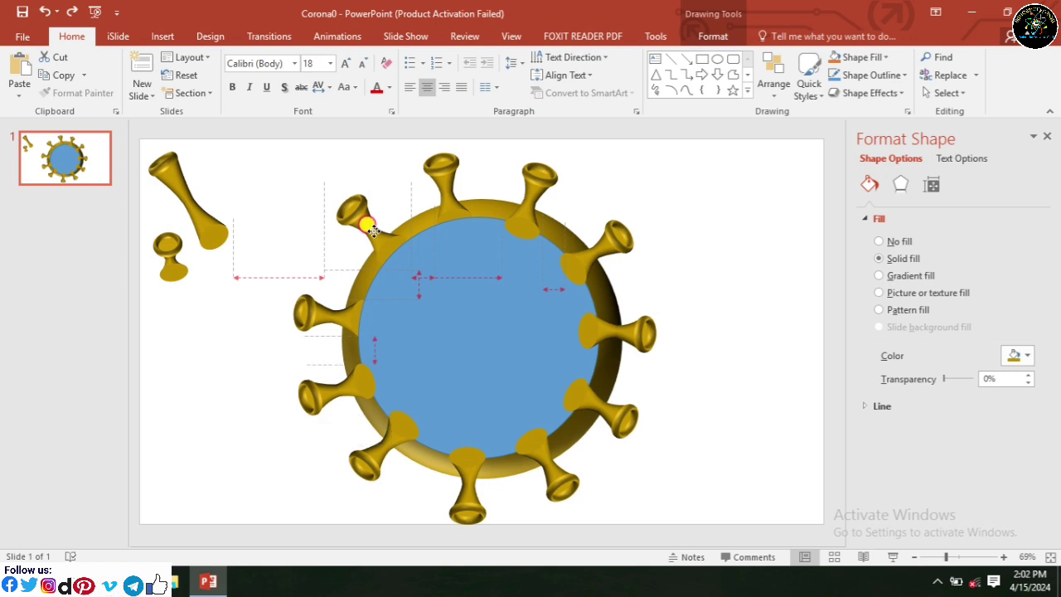
left_click_drag(373, 232, 375, 235)
left_click(730, 303)
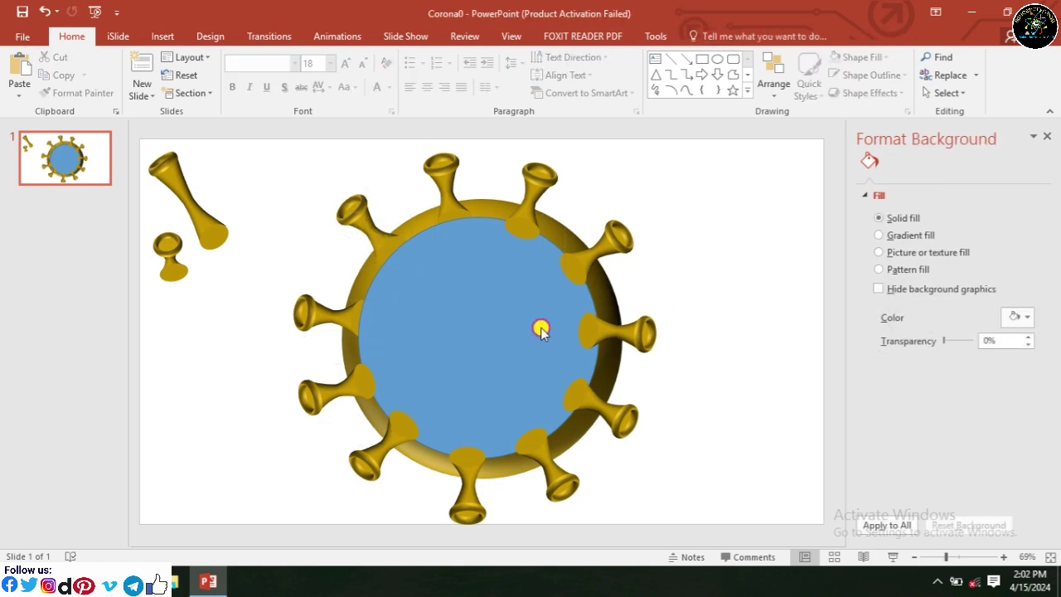
Step: Shrink the blue inner circle with its corner handle and move it toward the centre
left_click(514, 338)
left_click_drag(598, 458, 555, 406)
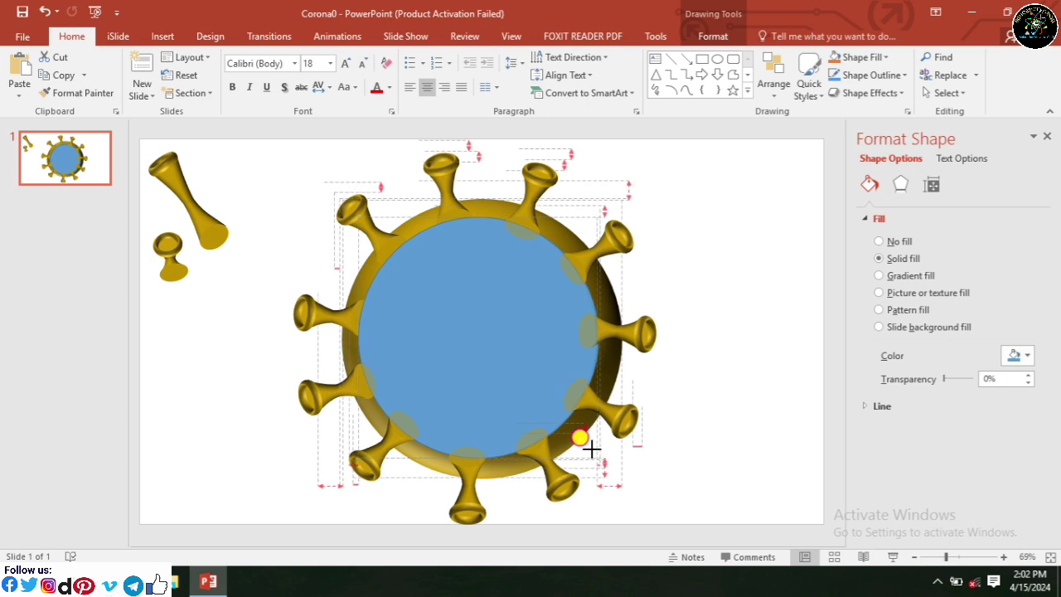
left_click_drag(457, 316, 474, 331)
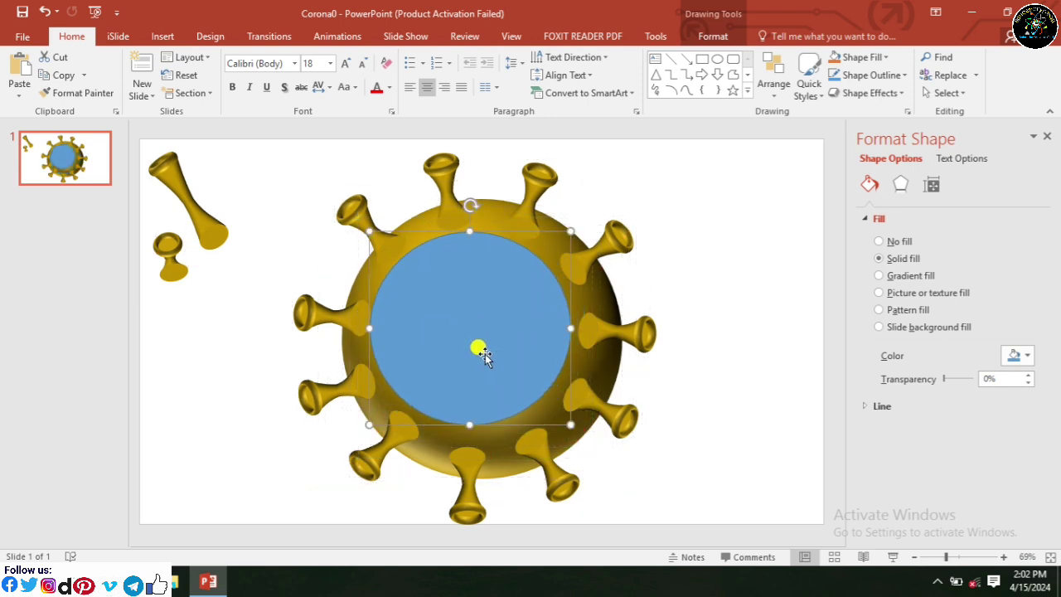
left_click_drag(565, 420, 580, 437)
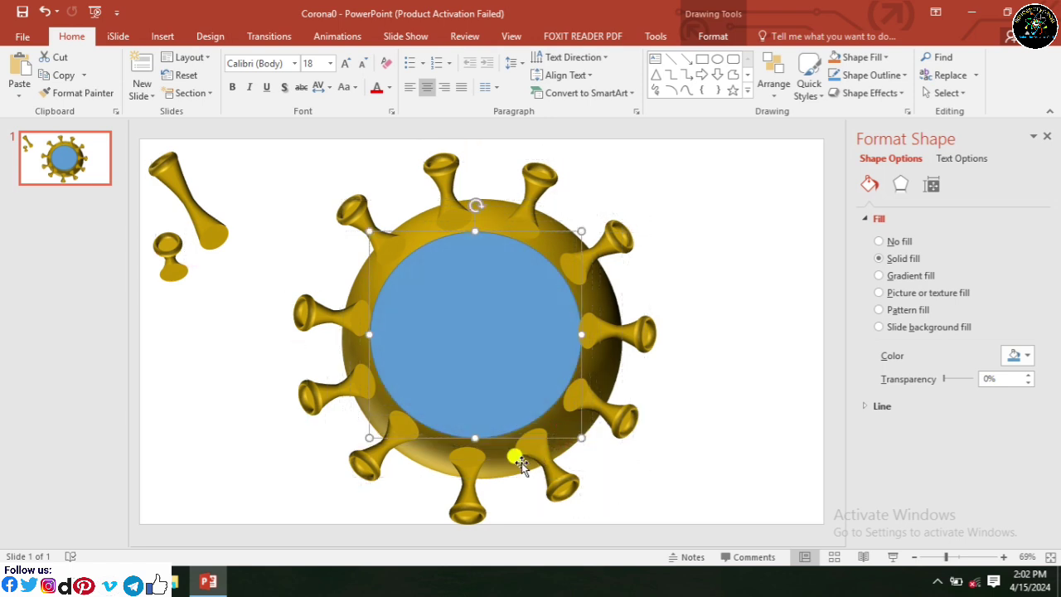
Step: Reposition the bottom spike beneath the ring and nudge the blue circle left to centre it
left_click(467, 464)
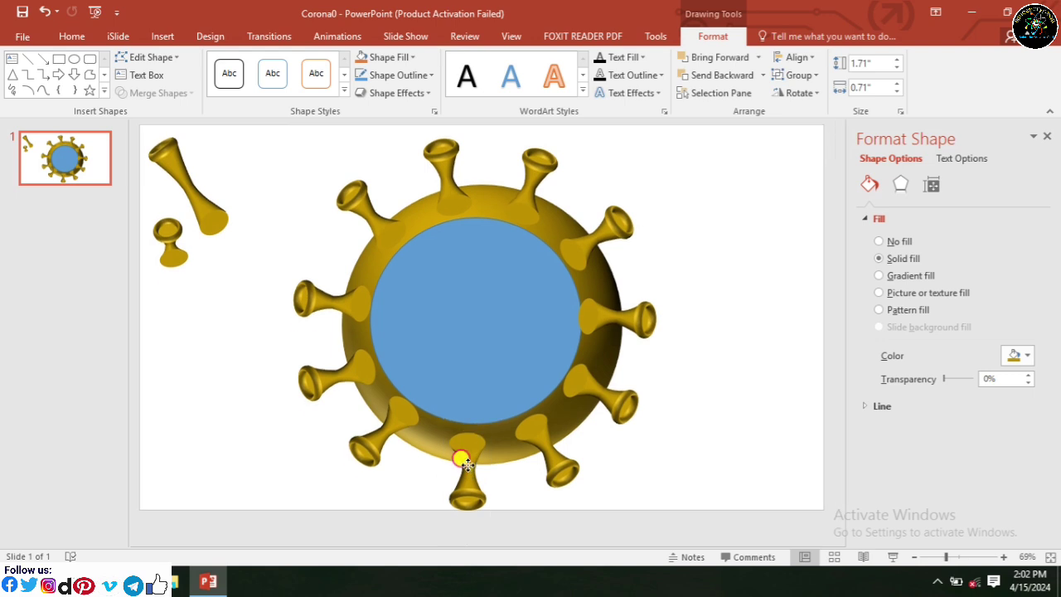
left_click_drag(468, 468, 467, 476)
left_click(644, 473)
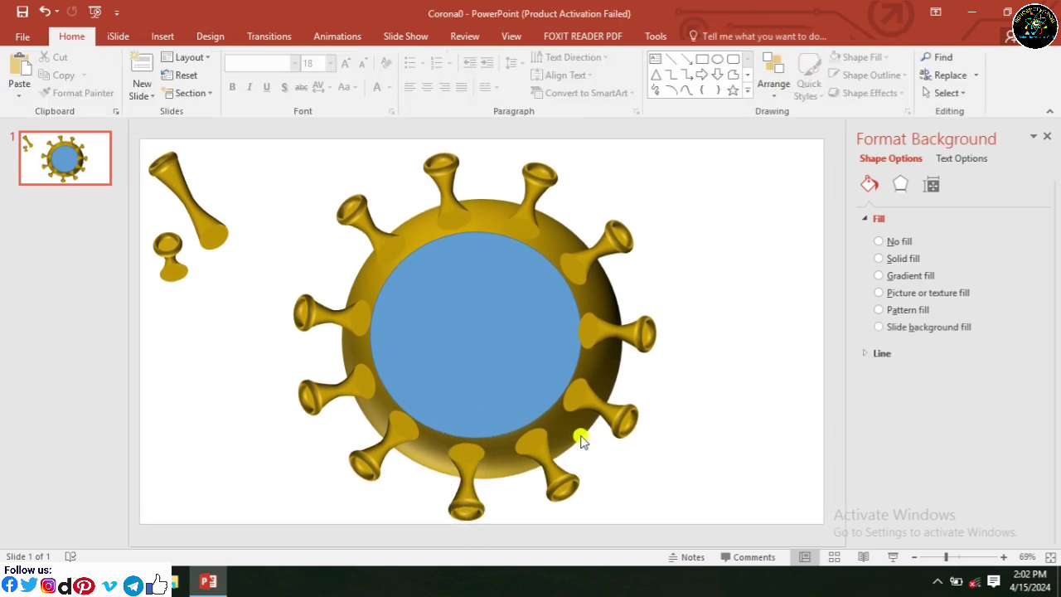
left_click(499, 372)
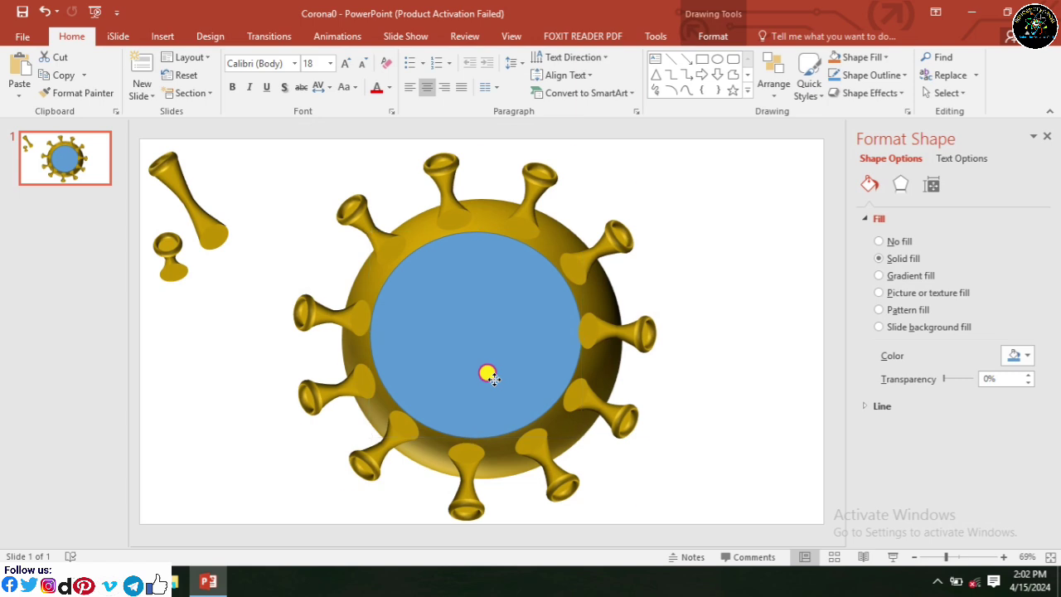
left_click_drag(486, 374, 482, 374)
left_click(707, 339)
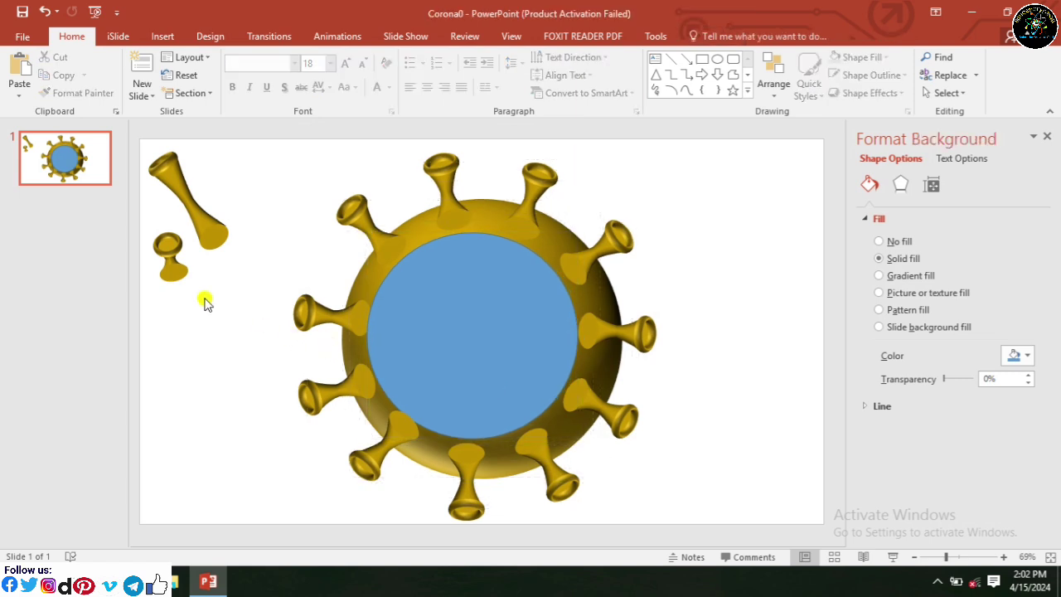
Step: After undoing a trial stretch, move the small spike and its inner shape slightly lower
left_click(172, 271)
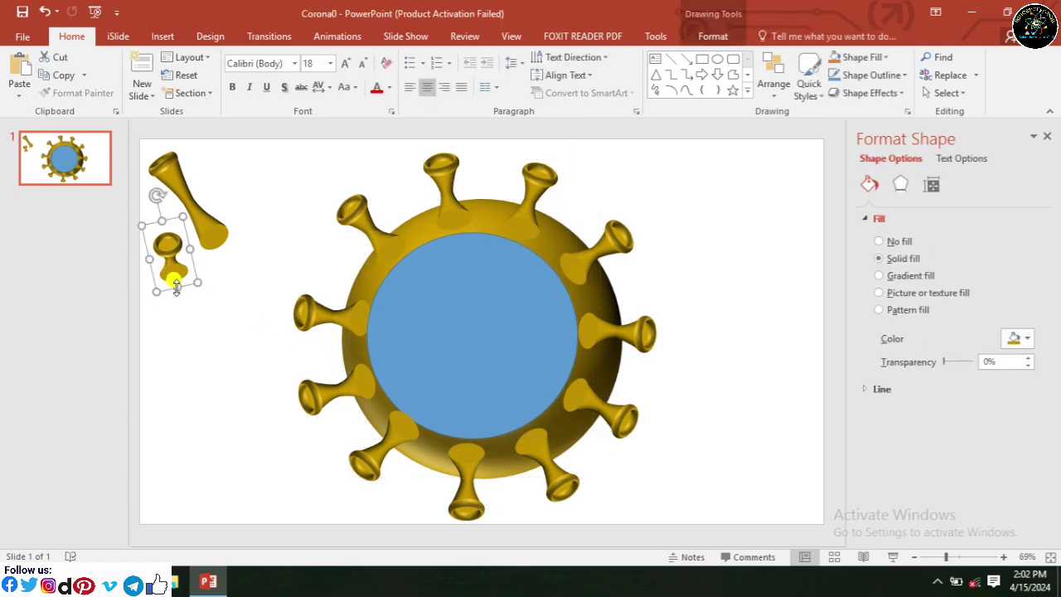
left_click_drag(177, 287, 180, 300)
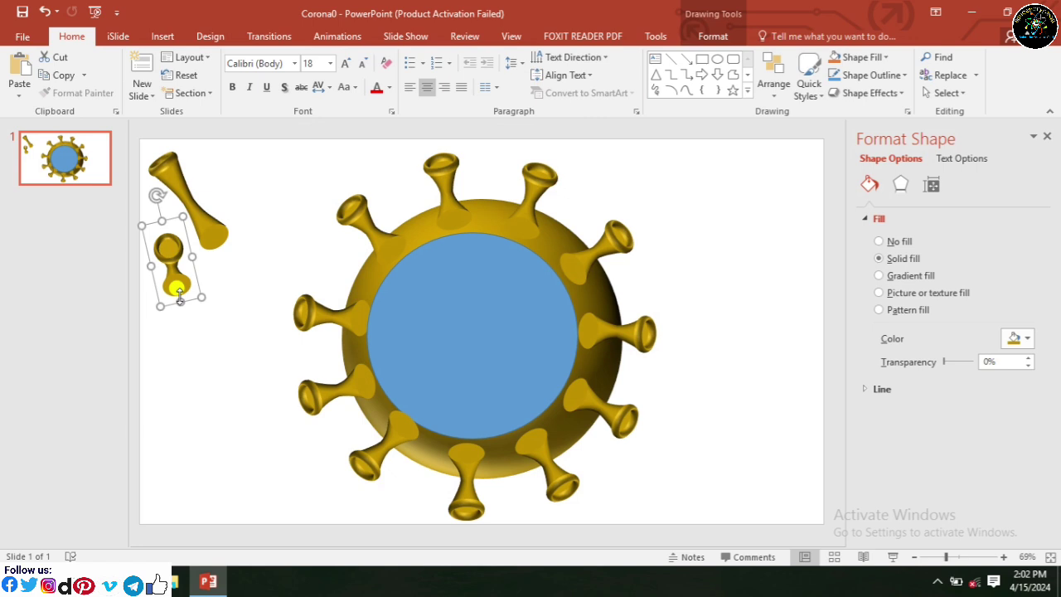
left_click_drag(183, 302, 188, 322)
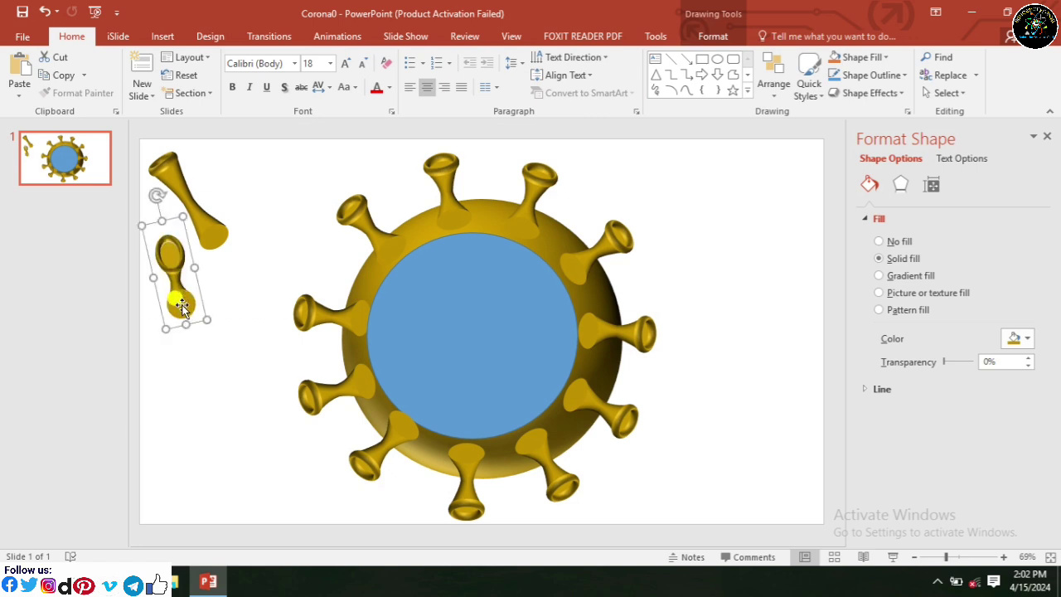
key("ctrl+z")
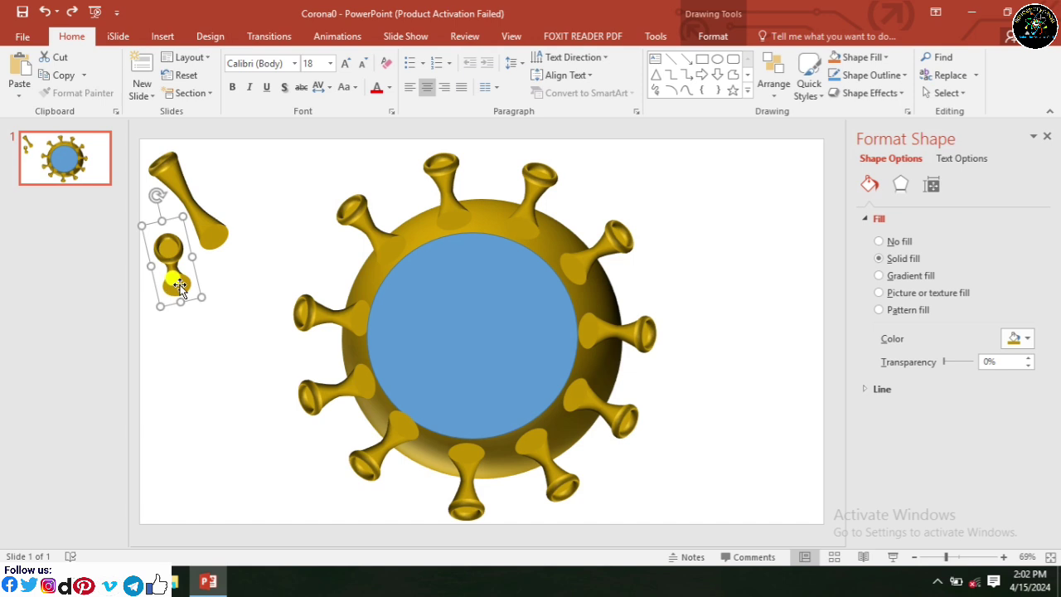
left_click(182, 282, "shift")
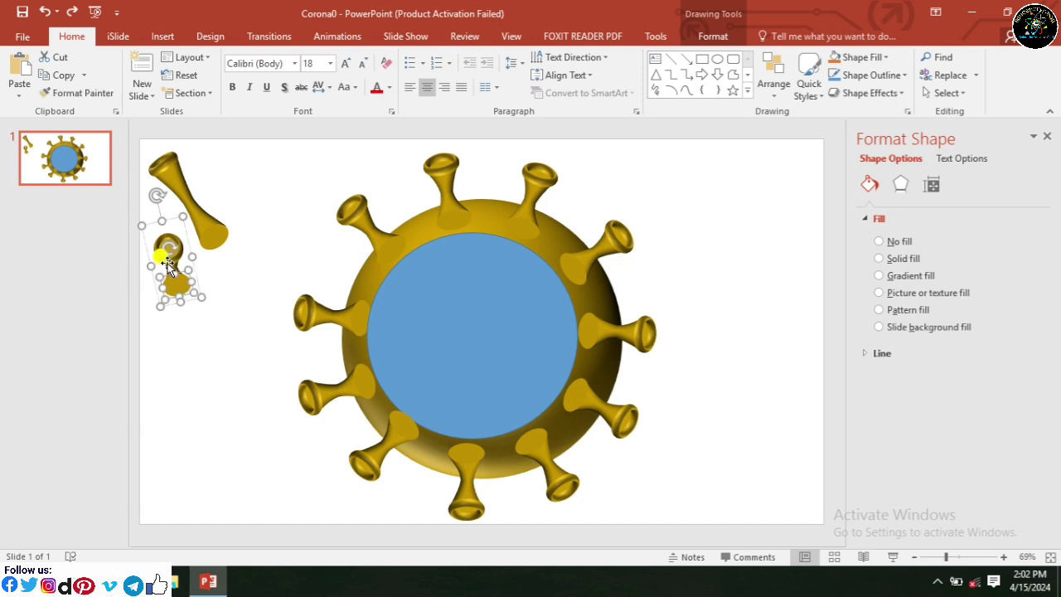
left_click(200, 283)
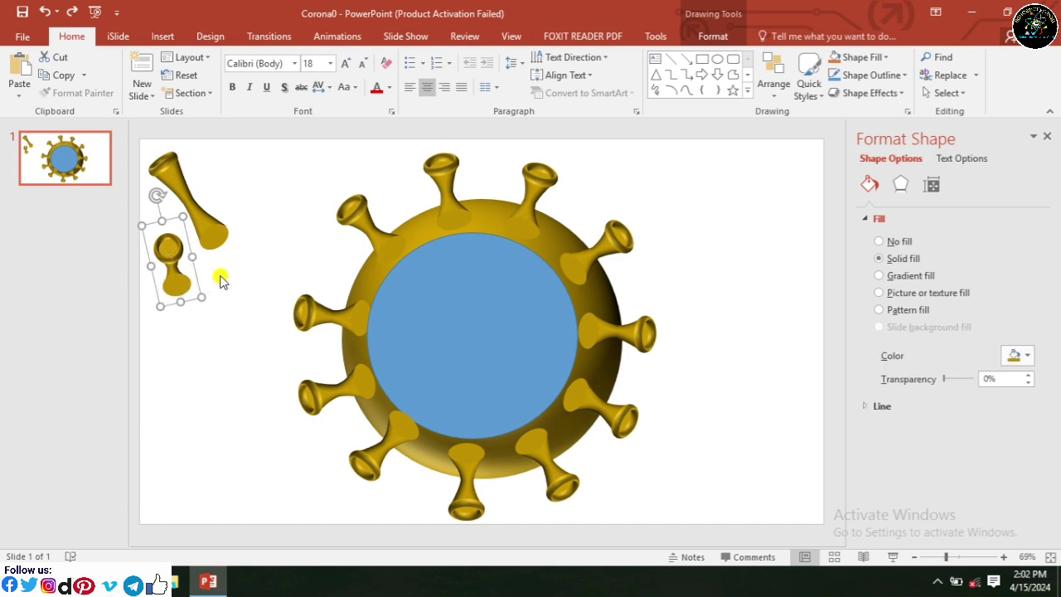
left_click(176, 270, "shift")
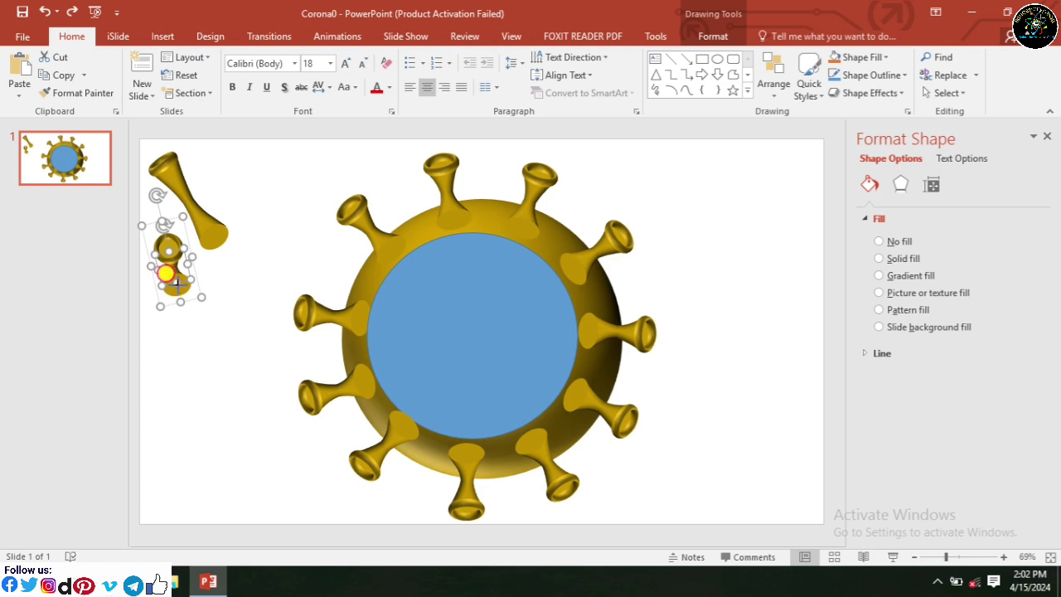
left_click_drag(176, 283, 177, 290)
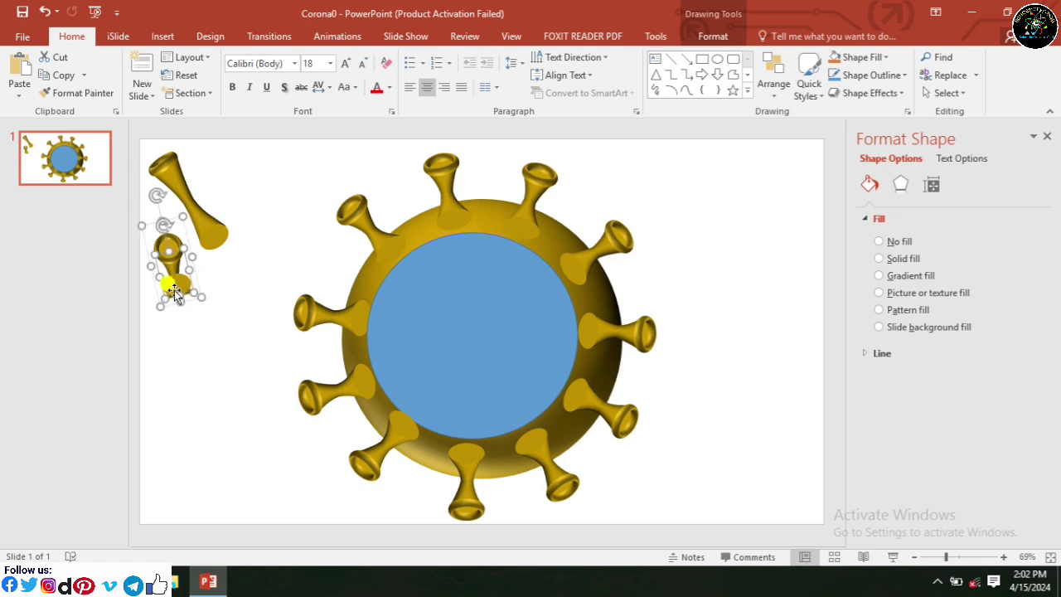
left_click_drag(174, 294, 179, 300)
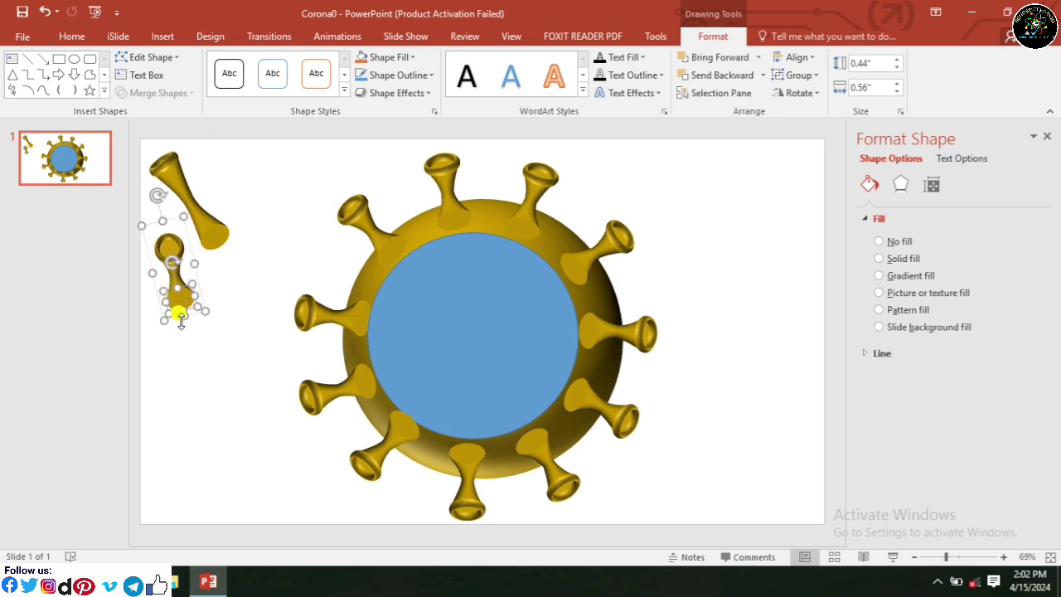
Step: Copy the small spike piece and place a duplicate on the circle's top edge
left_click(199, 355)
right_click(178, 283)
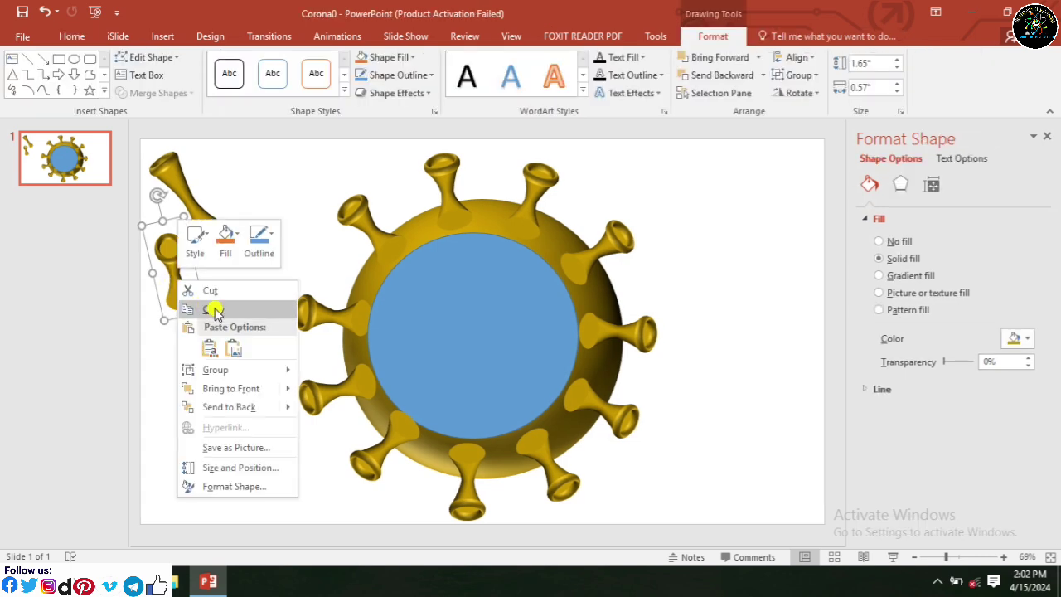
left_click(209, 308)
left_click(220, 346)
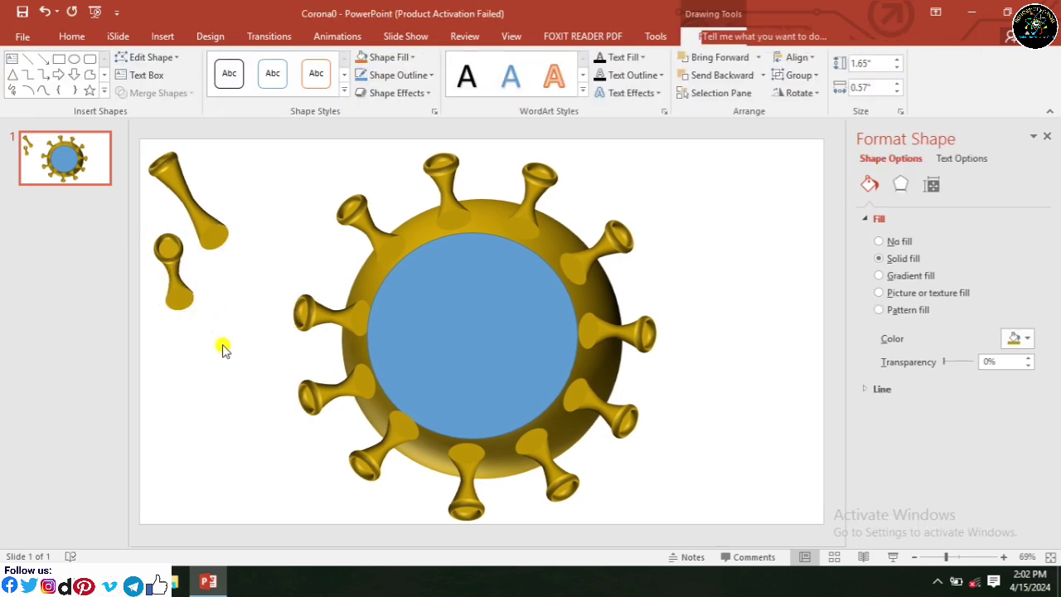
left_click(184, 298)
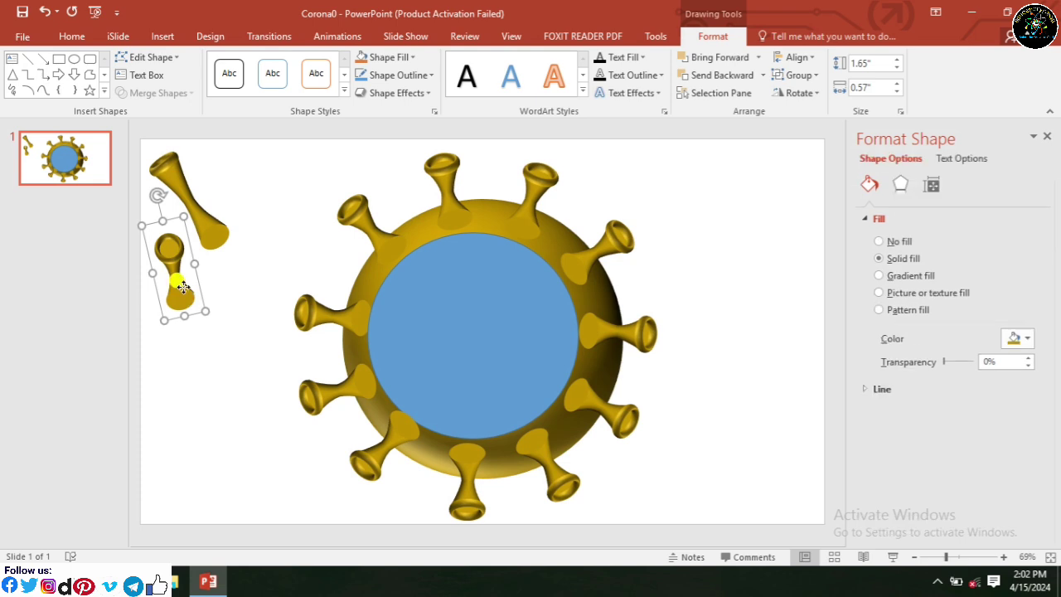
left_click(230, 363)
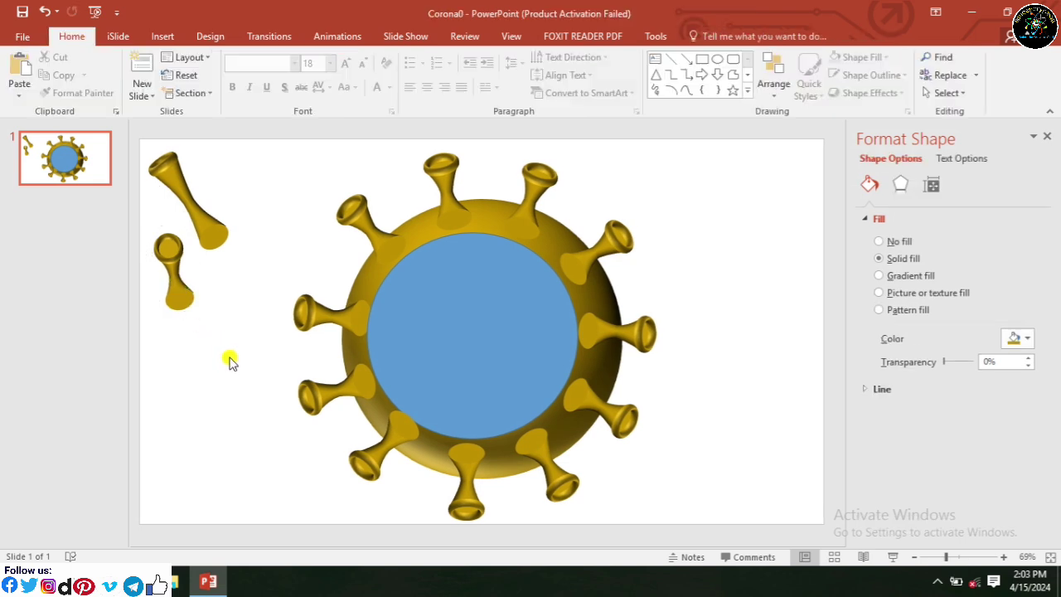
mouse_move(201, 338)
left_mouse_down()
mouse_move(184, 298)
mouse_move(412, 238)
mouse_move(419, 252)
left_mouse_up()
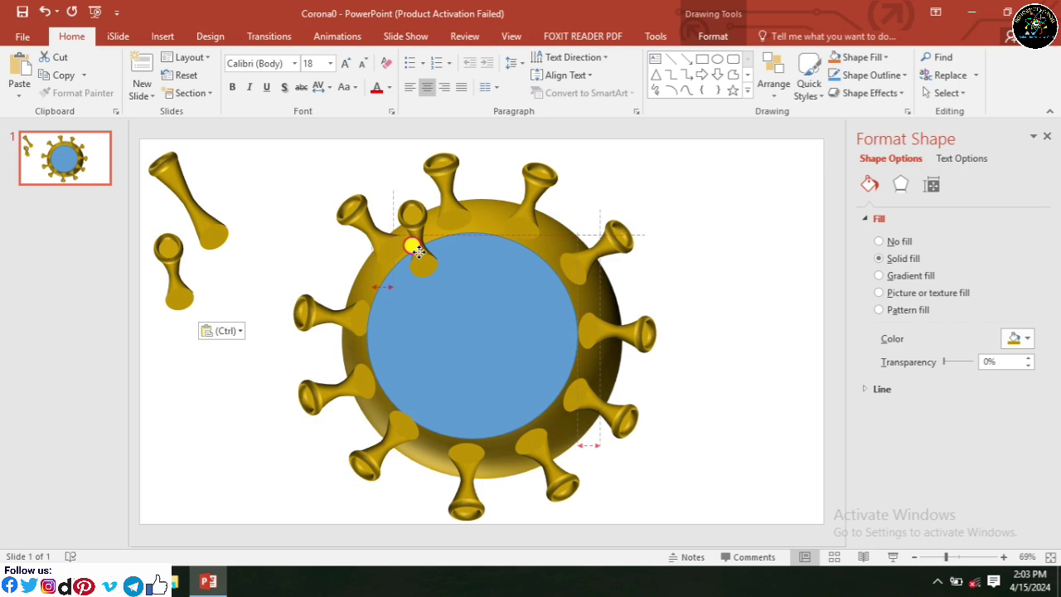
left_click_drag(419, 252, 420, 254)
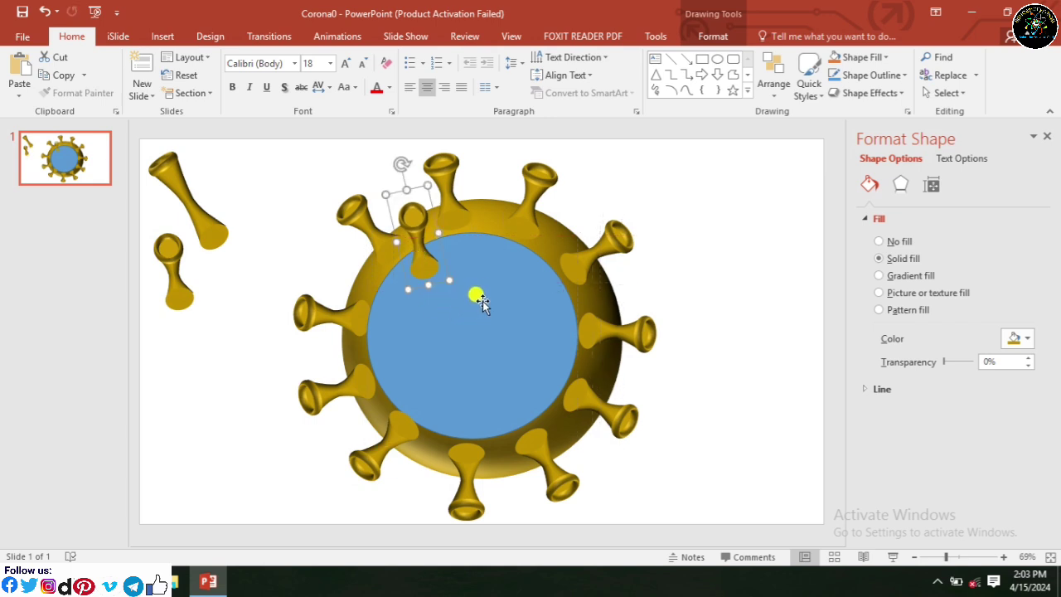
left_click(663, 282)
Step: Paste another small spike copy and turn it upright atop the circle
left_click(170, 273)
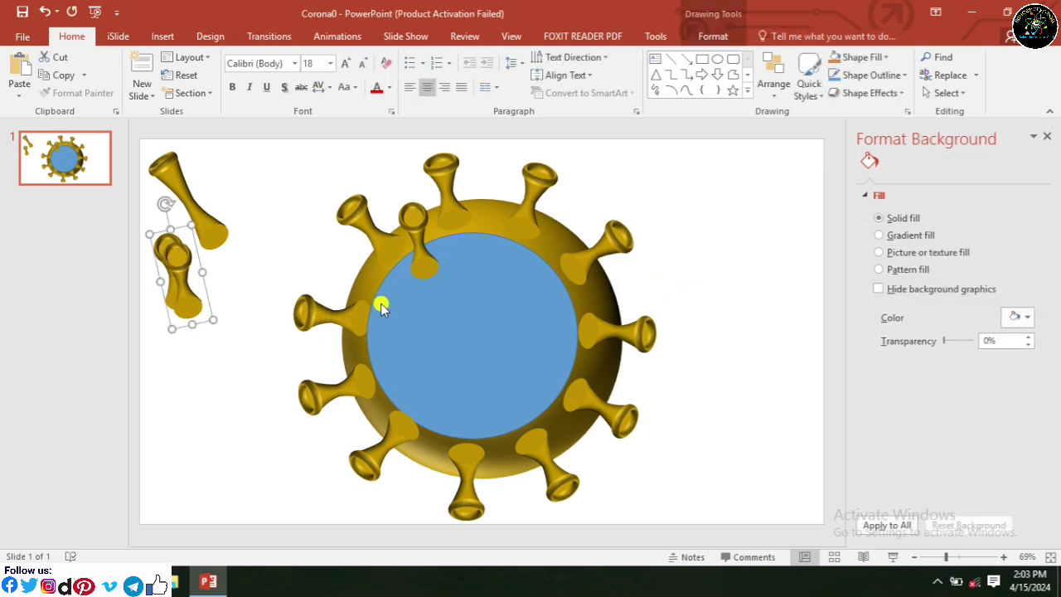
key("ctrl+c")
key("ctrl+v")
mouse_move(182, 290)
left_mouse_down()
mouse_move(377, 286)
mouse_move(491, 245)
mouse_move(492, 223)
left_mouse_up()
left_click_drag(472, 160, 493, 175)
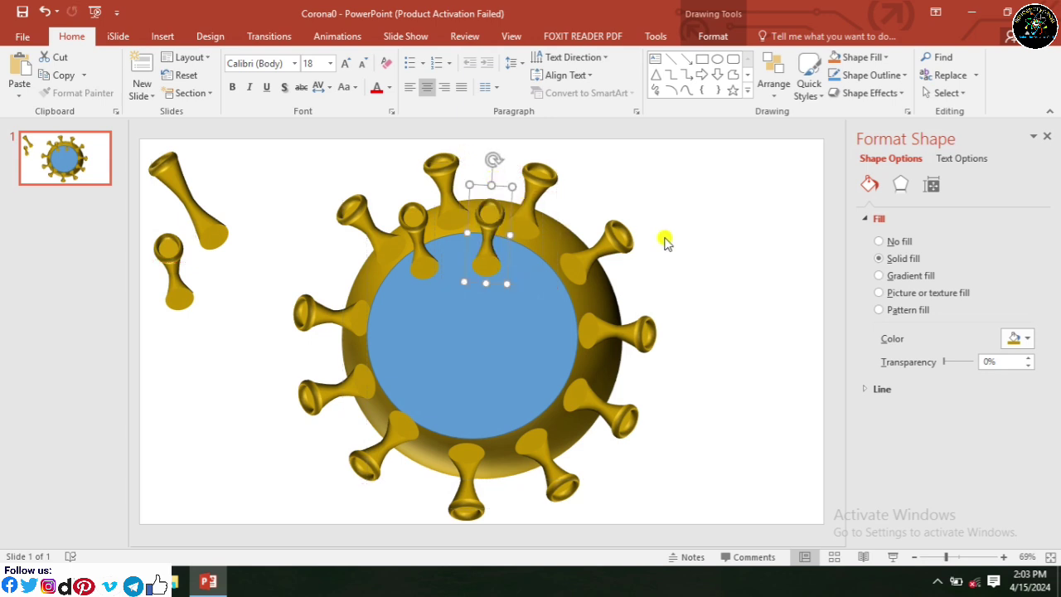
left_click(695, 250)
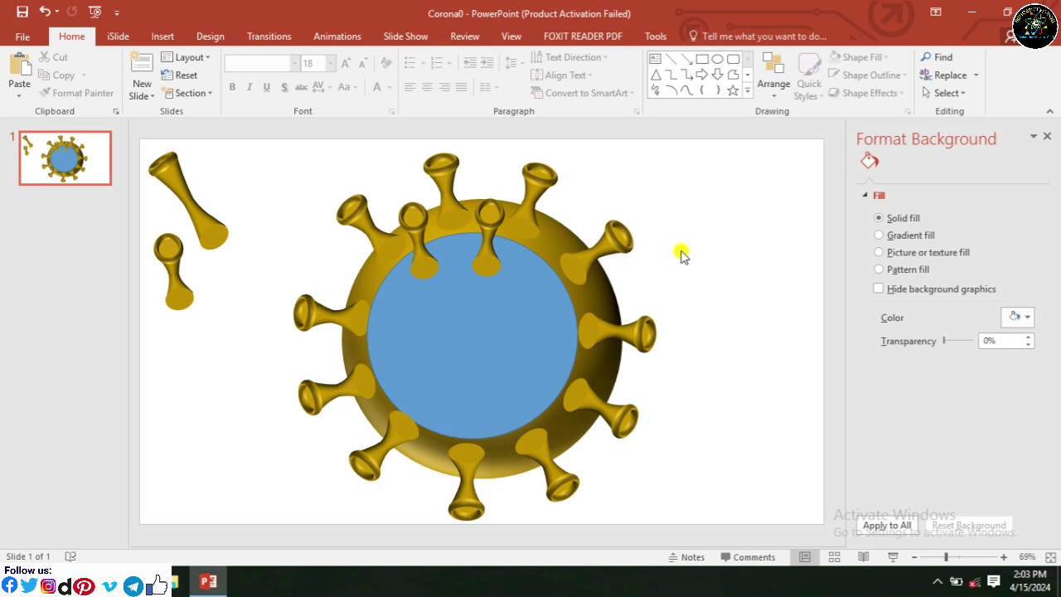
Step: Add a further spike copy, tilted toward the lower left, on the circle's upper edge
key("ctrl+v")
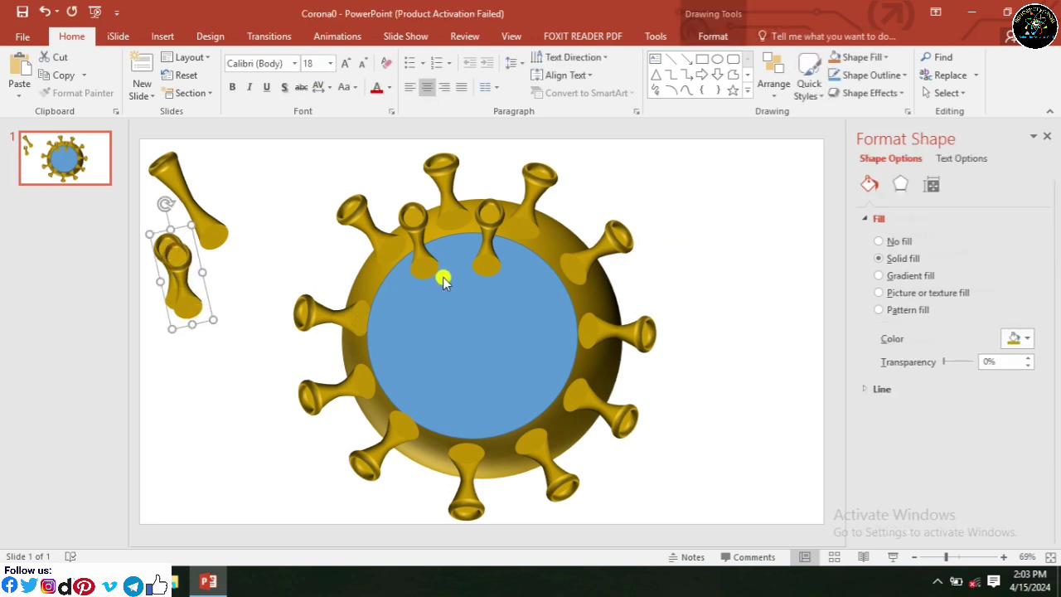
left_click(485, 248)
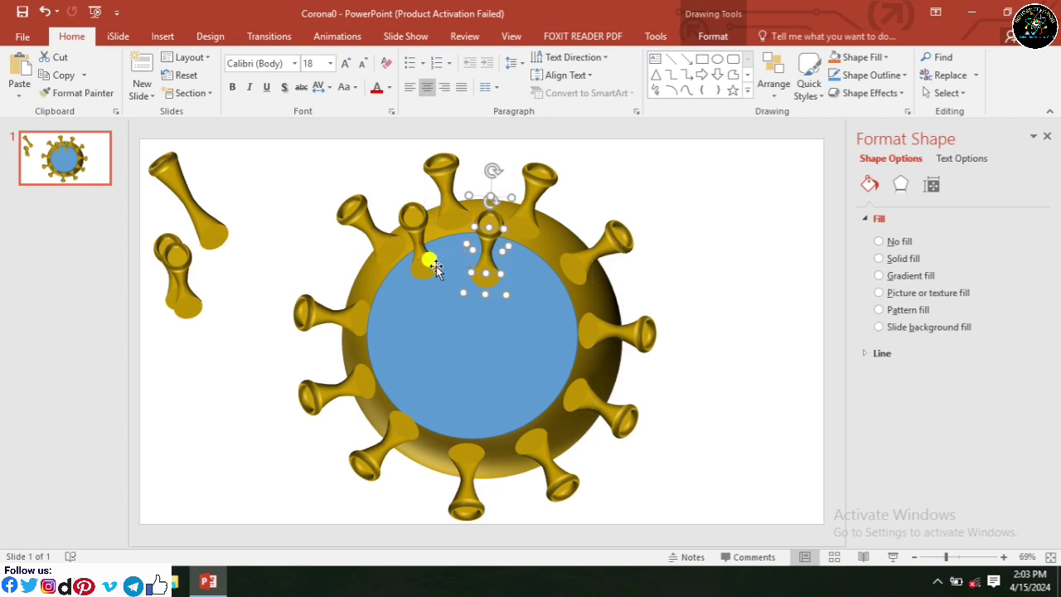
left_click_drag(422, 257, 423, 264)
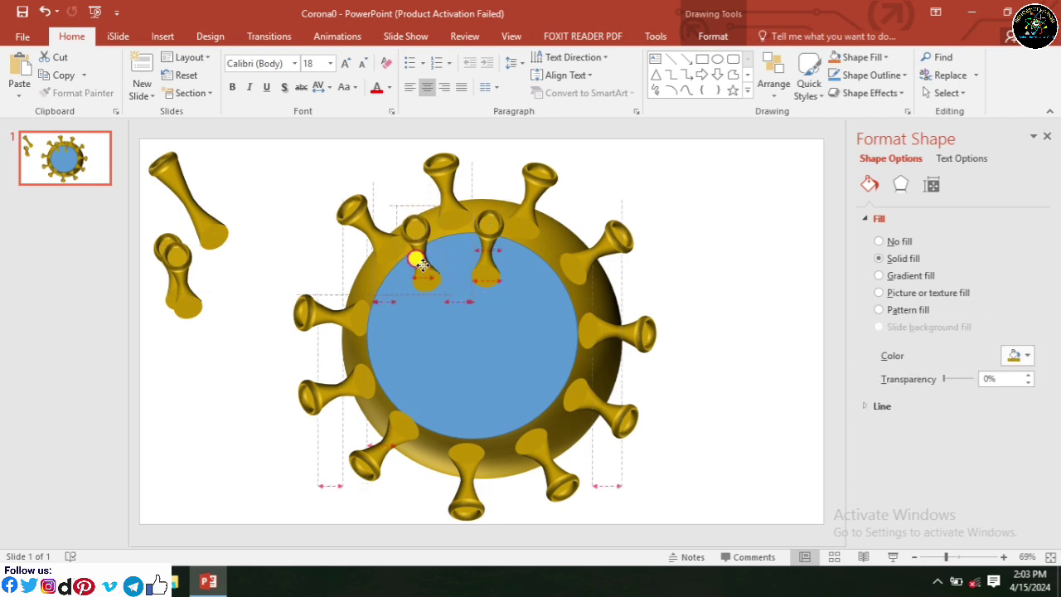
left_click(421, 266, "shift")
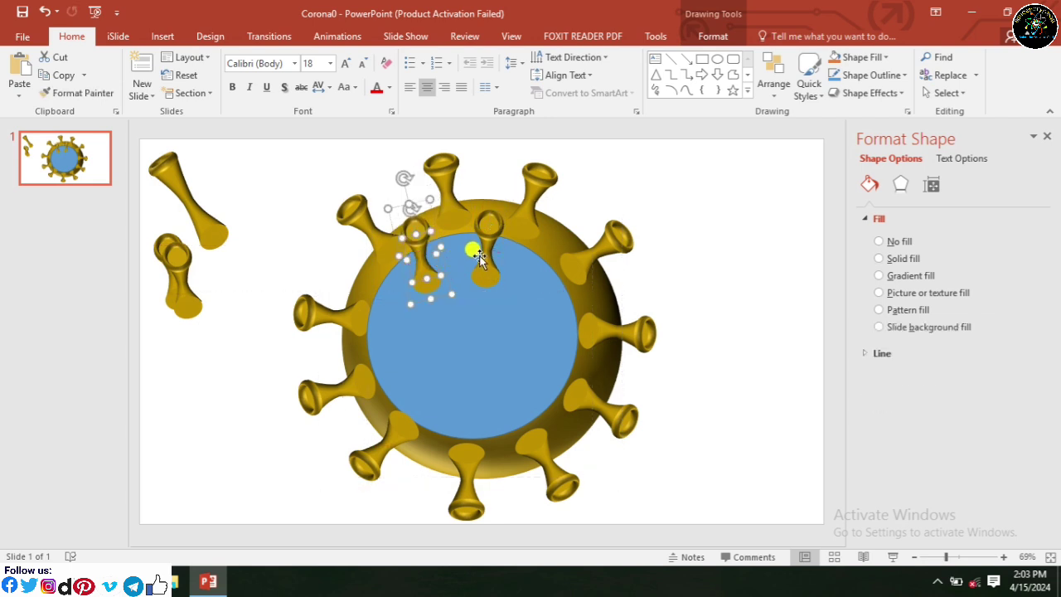
mouse_move(189, 292)
left_mouse_down()
mouse_move(548, 281)
mouse_move(536, 256)
left_mouse_up()
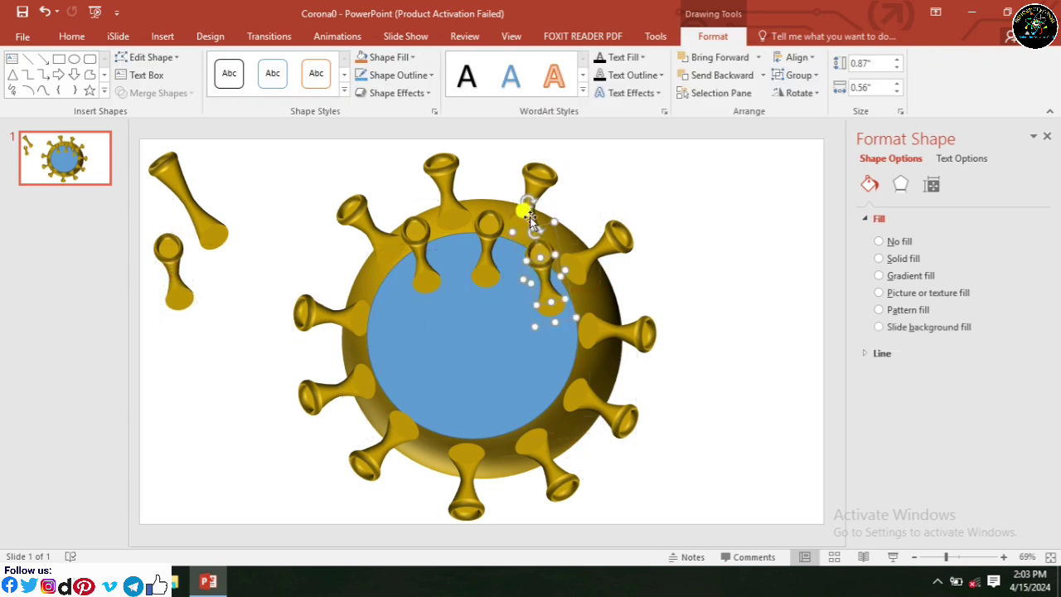
left_click_drag(528, 202, 575, 245)
left_click_drag(535, 284, 474, 249)
Step: Shrink the blue inner circle to about 3.19 by 3.23 inches and nudge it upward
left_click(482, 345)
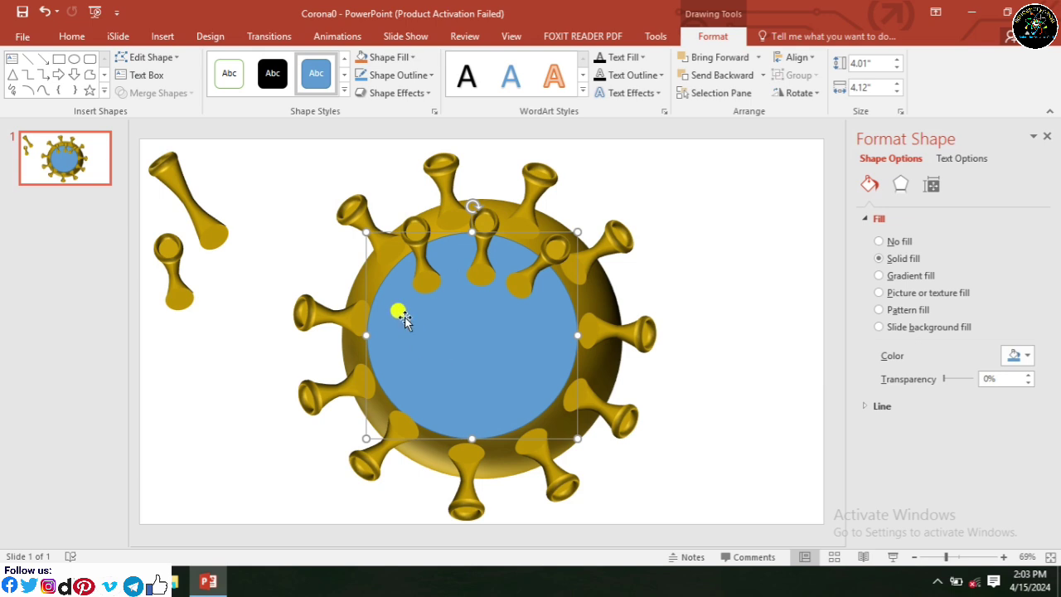
left_click_drag(365, 230, 392, 258)
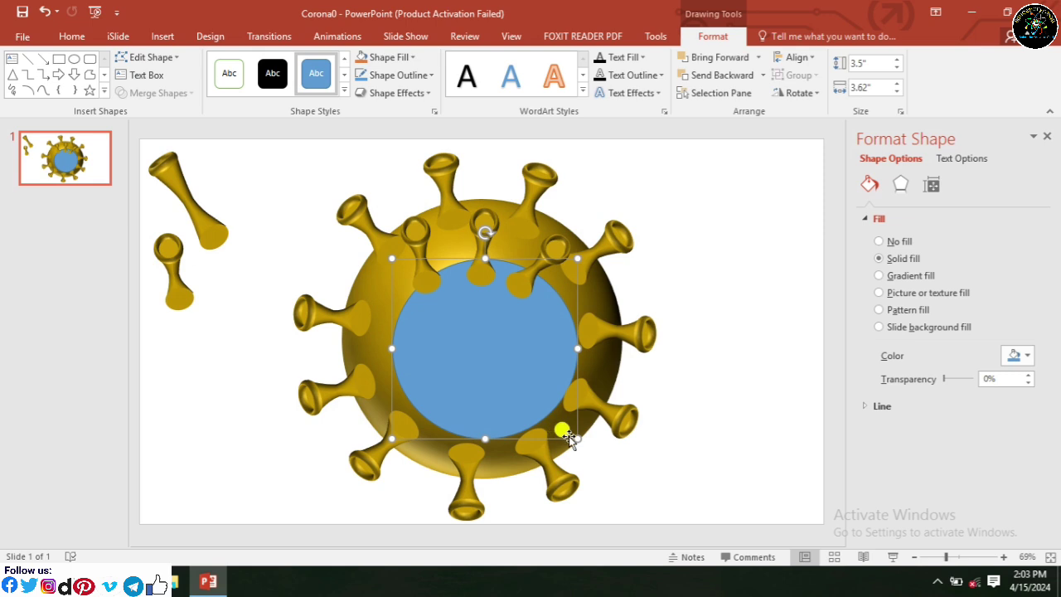
left_click_drag(576, 437, 558, 423)
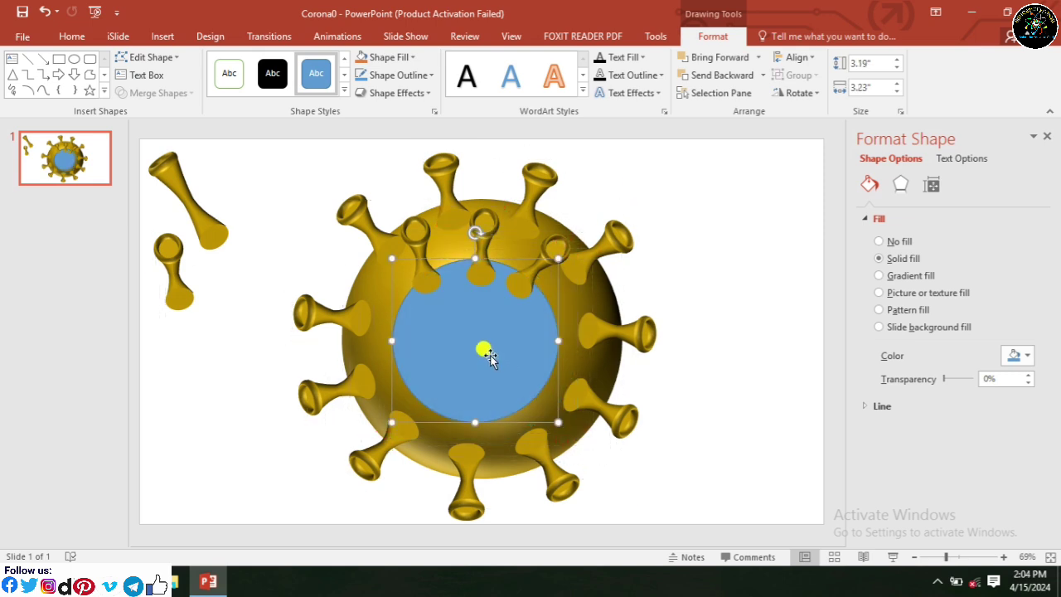
left_click_drag(489, 352, 490, 349)
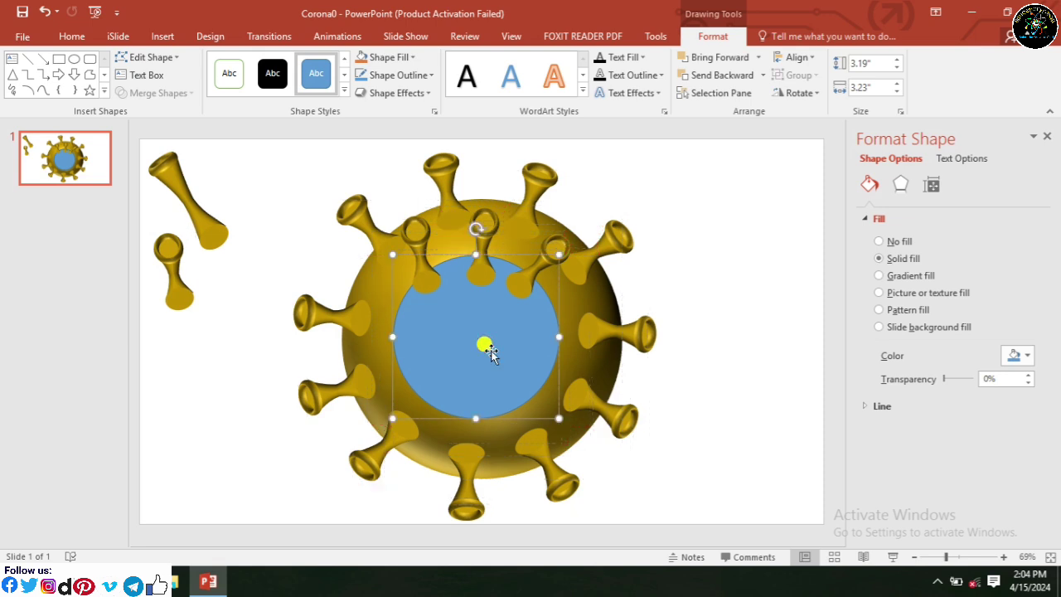
Step: Re-angle the upper-left small spike and set it on the blue circle's rim
left_click(682, 304)
left_click(422, 268)
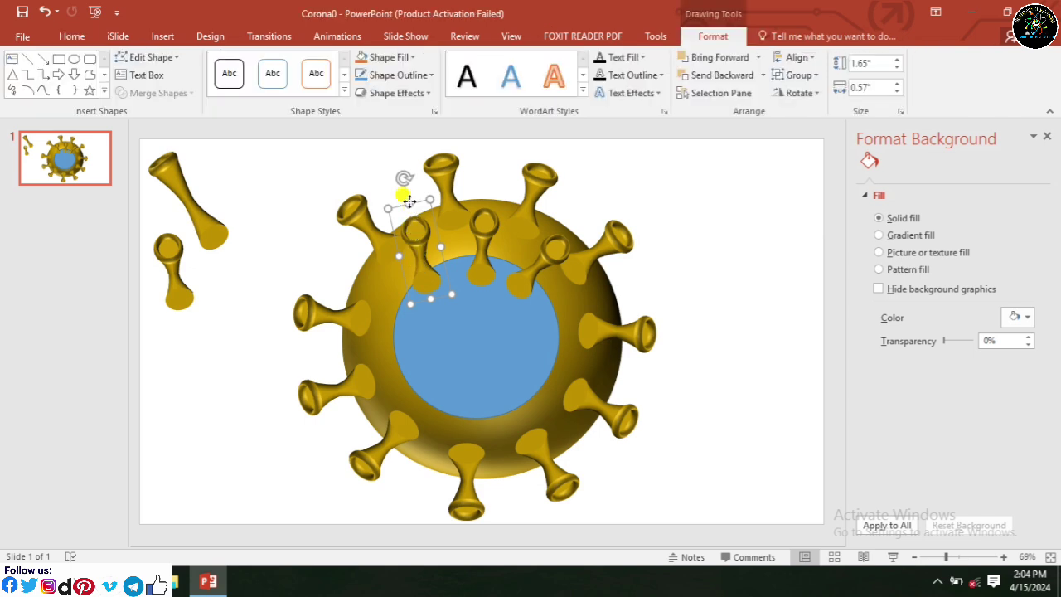
left_click_drag(404, 177, 390, 180)
left_click_drag(429, 275, 433, 272)
left_click(670, 296)
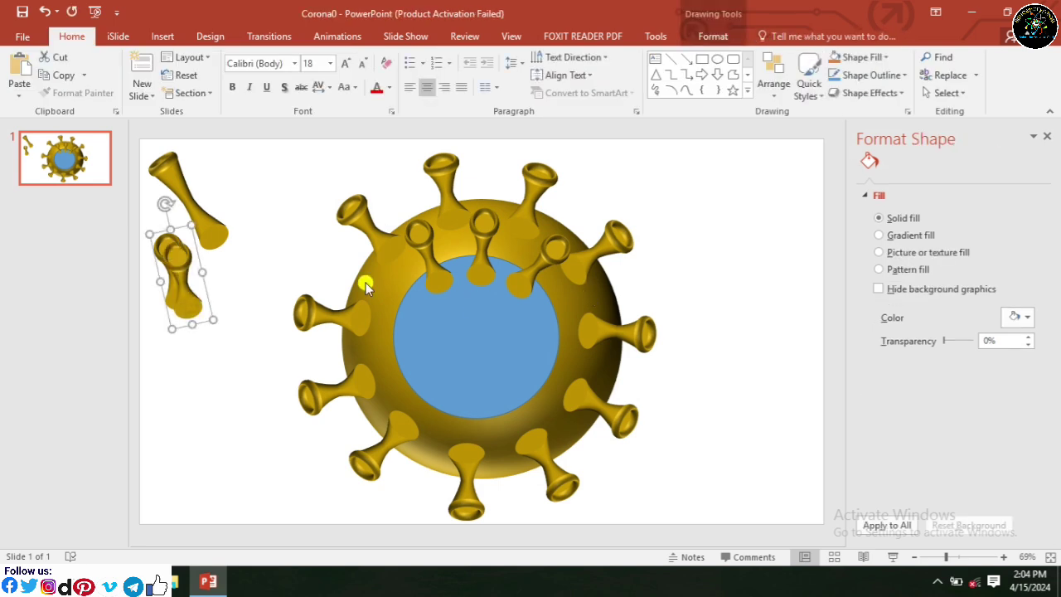
Step: Add another spike copy, angle the upper-left spike outward, and place one at the circle's bottom
left_click_drag(178, 272, 433, 303)
left_click(433, 301)
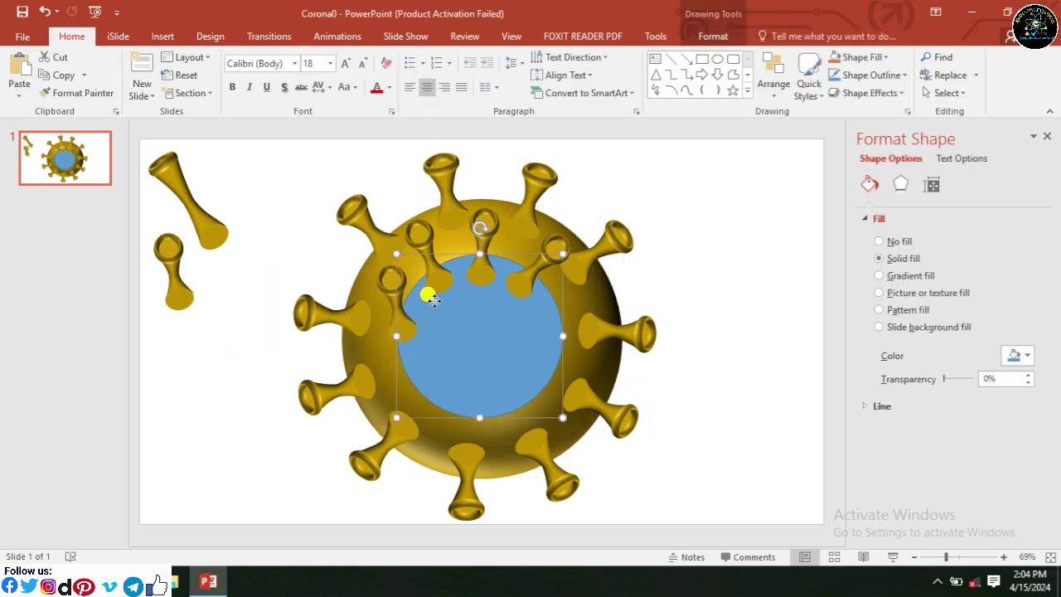
left_click(685, 277)
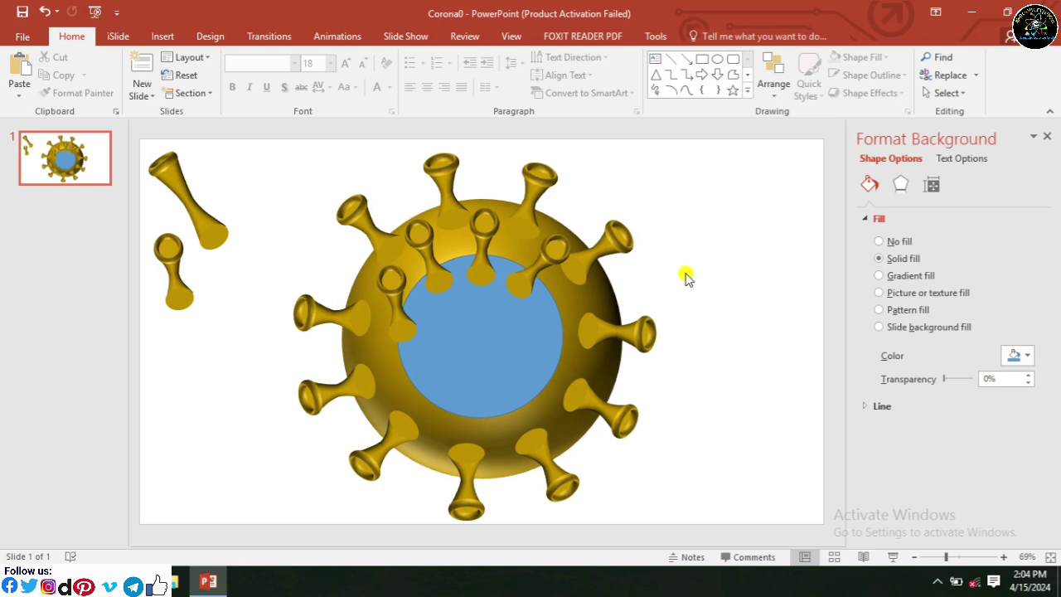
left_click(404, 323)
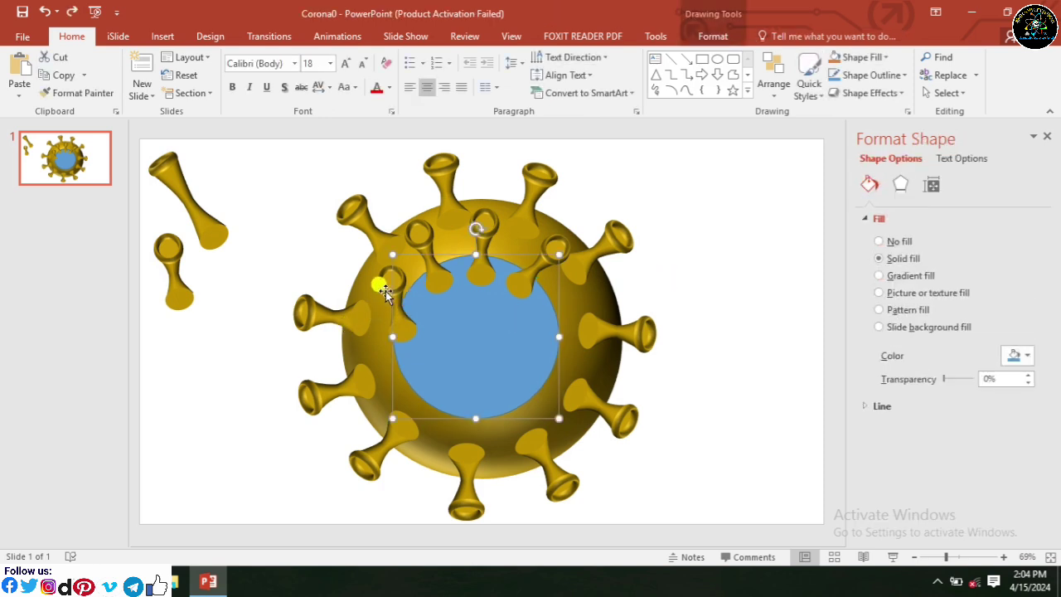
left_click(386, 291)
double_click(385, 291)
left_click_drag(378, 228, 343, 264)
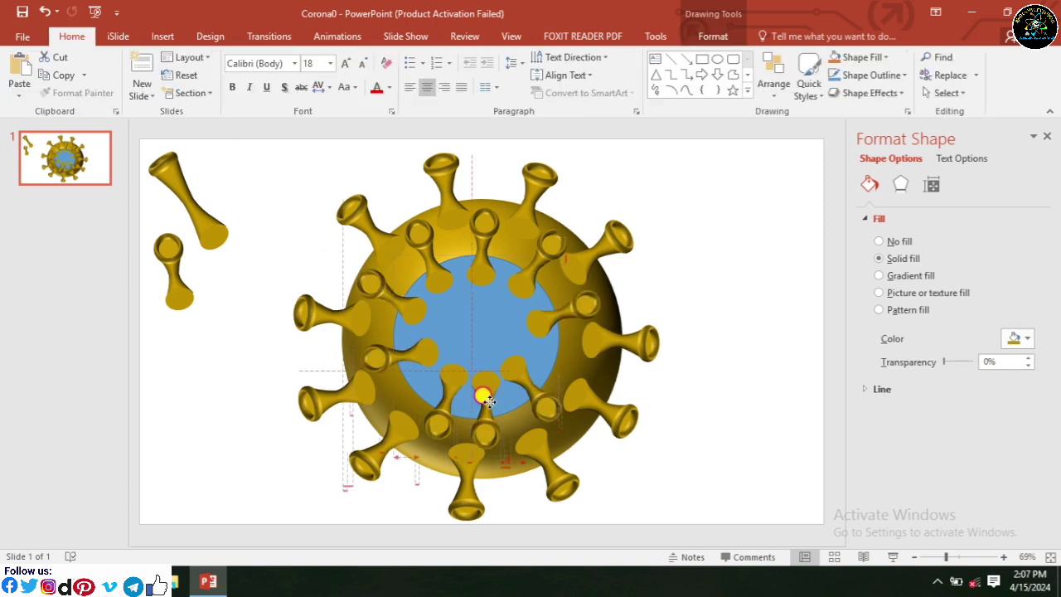
left_click_drag(485, 391, 492, 400)
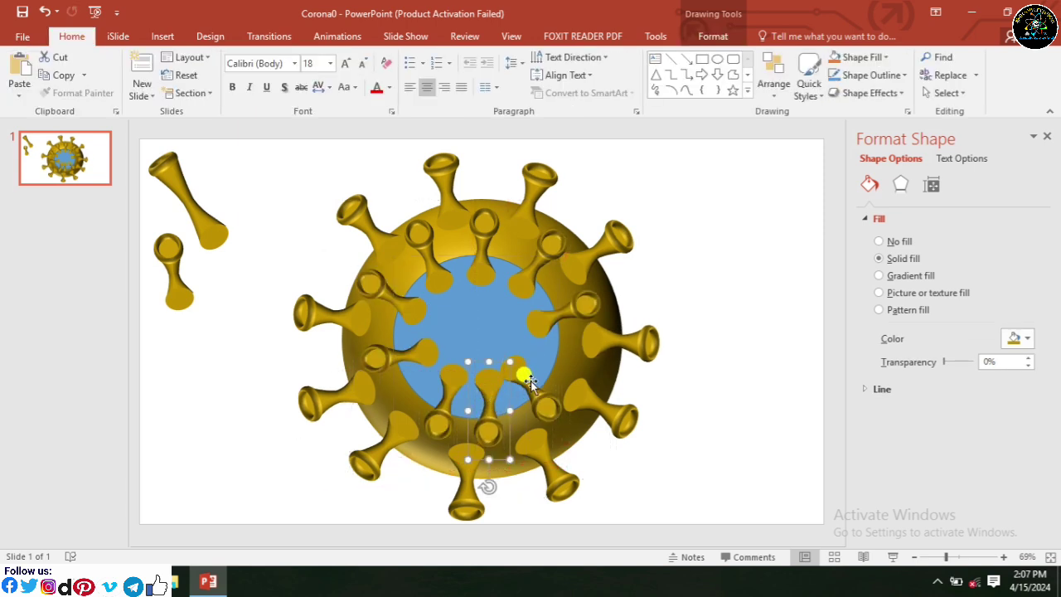
left_click_drag(492, 401, 530, 378)
left_click(687, 390)
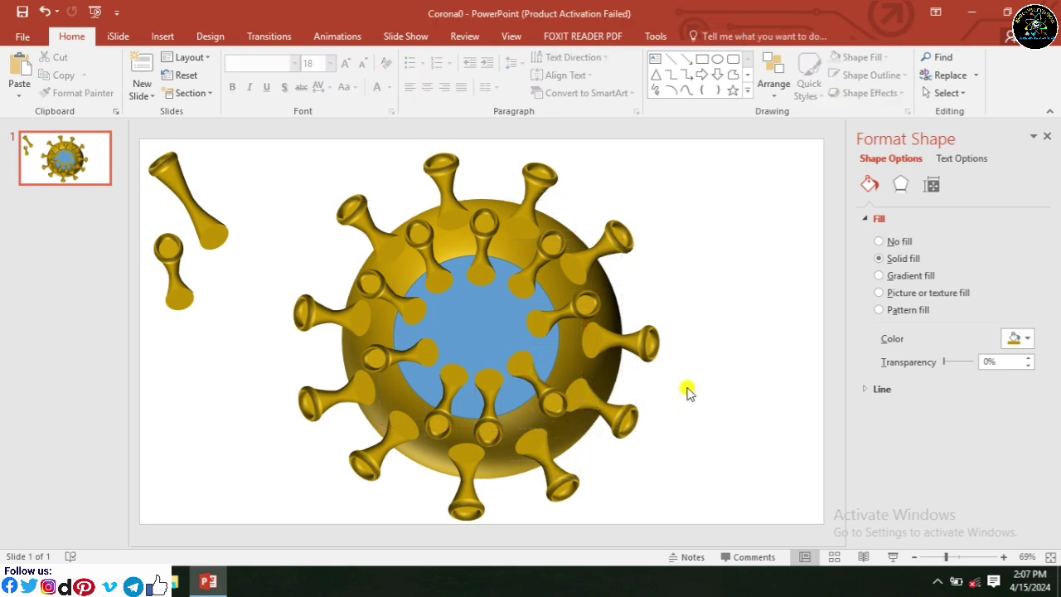
left_click(463, 332)
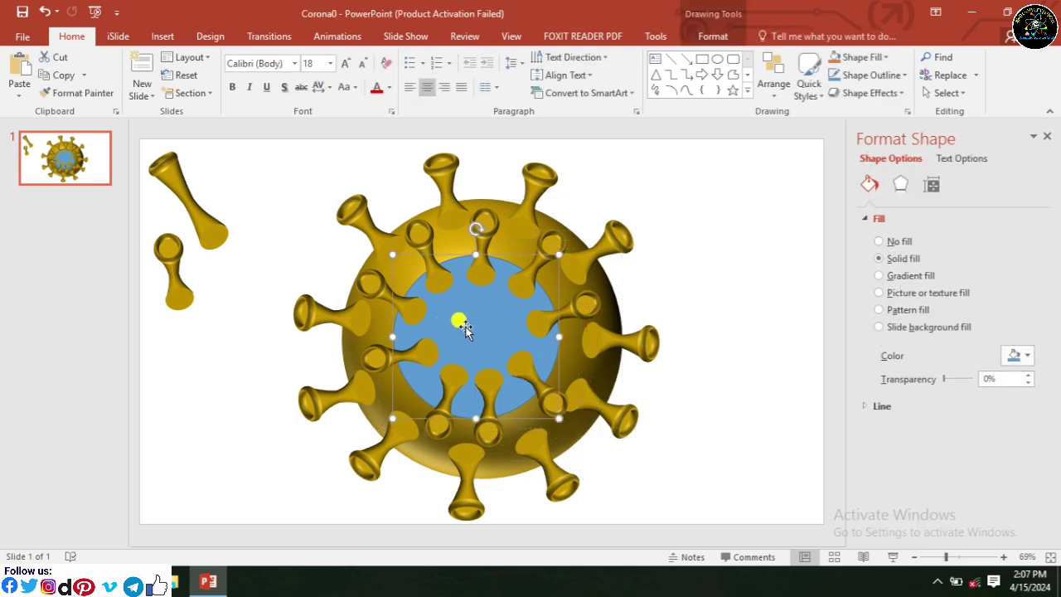
Step: Delete the blue inner circle and set a shortened spike on the sphere's upper centre
key("Delete")
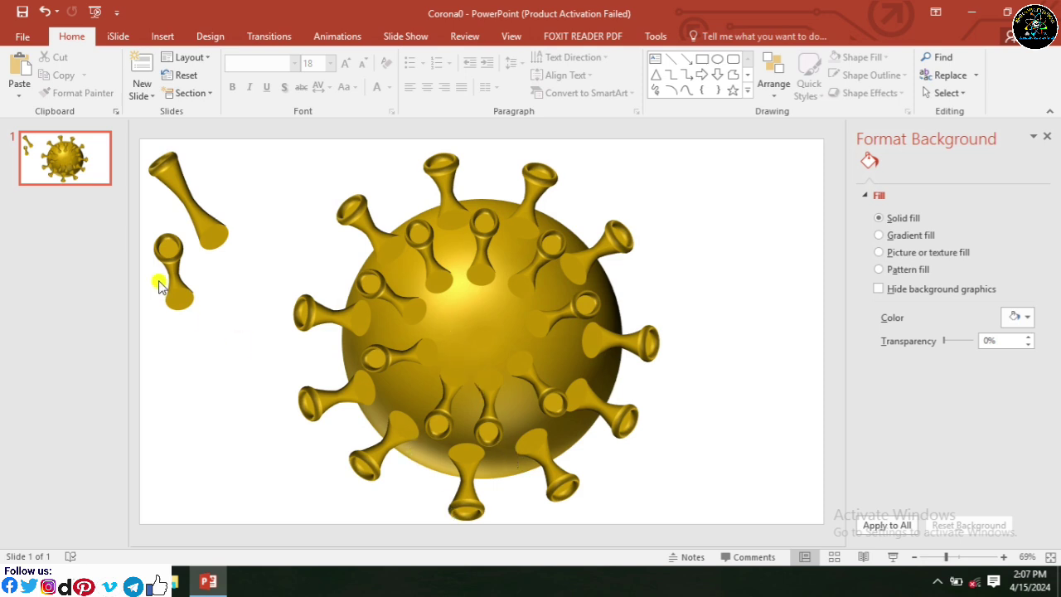
left_click_drag(175, 273, 421, 303)
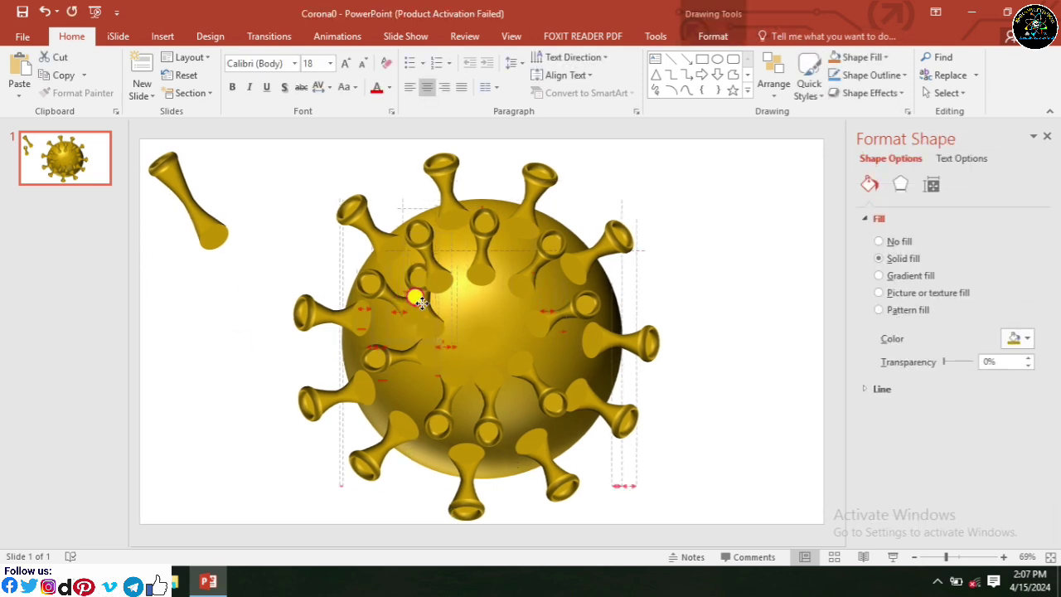
left_click_drag(421, 302, 458, 279)
left_click_drag(464, 328, 463, 311)
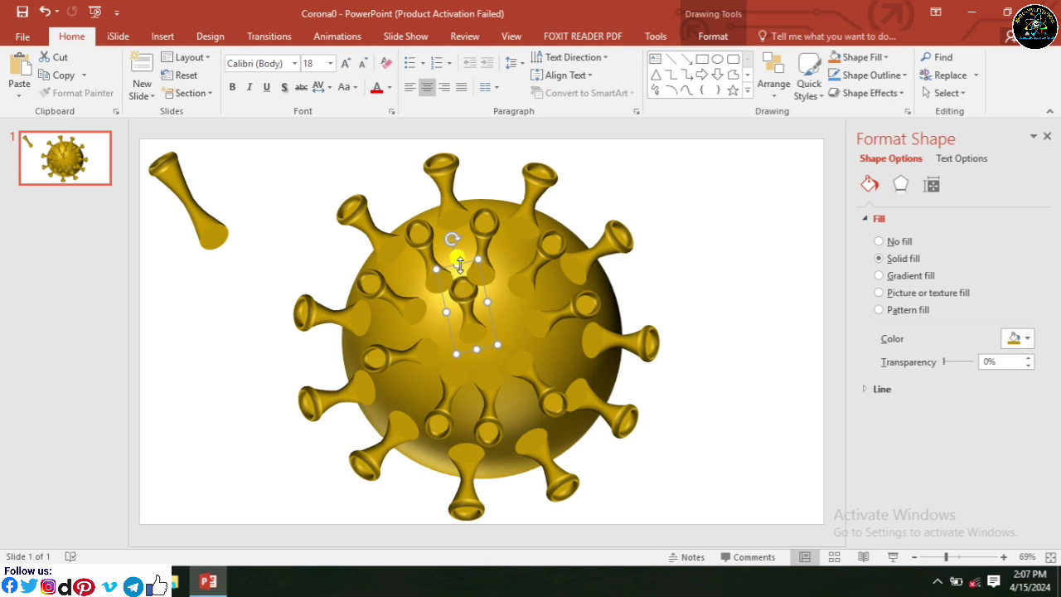
left_click_drag(461, 263, 462, 282)
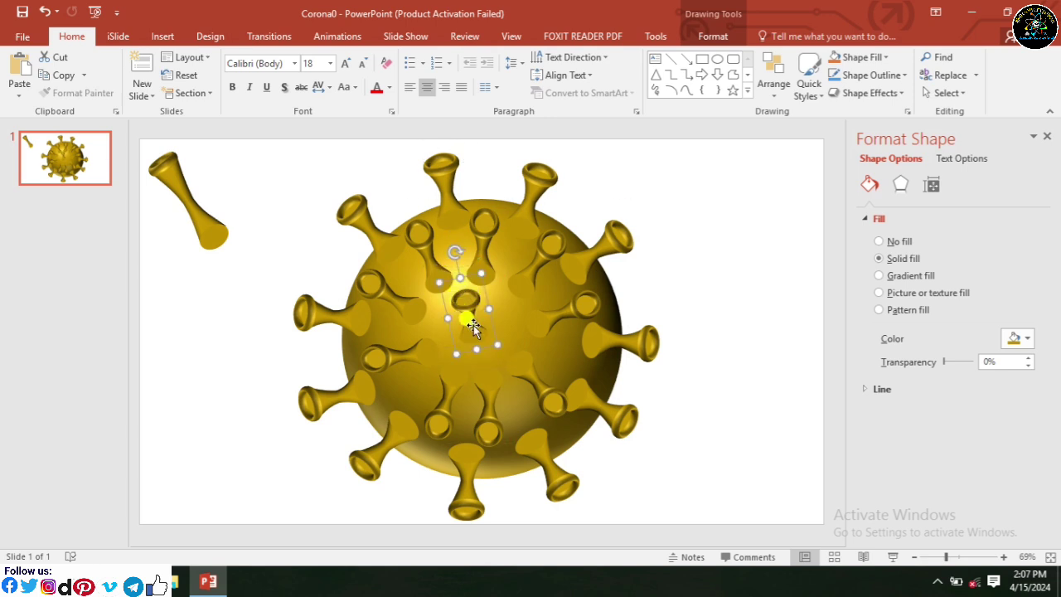
left_click_drag(474, 325, 470, 320)
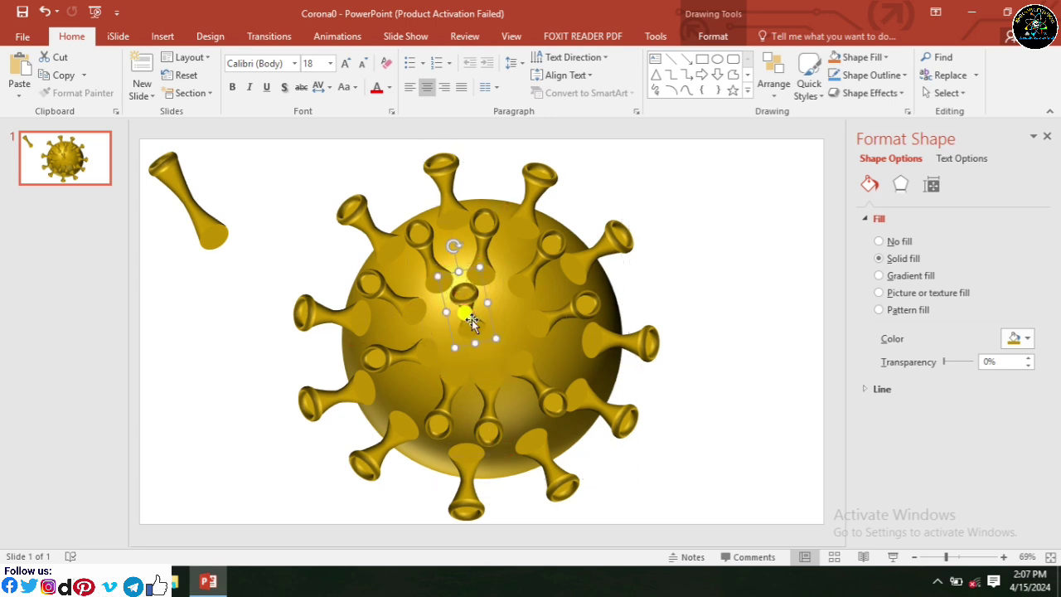
Step: Duplicate that spike and rotate the pasted copy across the sphere
right_click(470, 321)
left_click(502, 340)
left_click(720, 283)
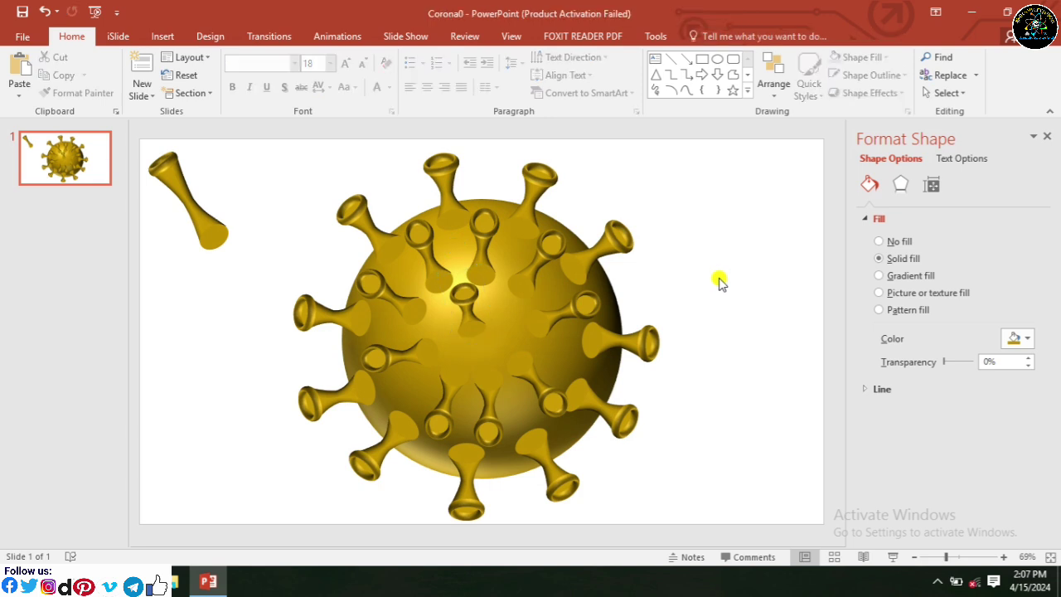
key("ctrl+v")
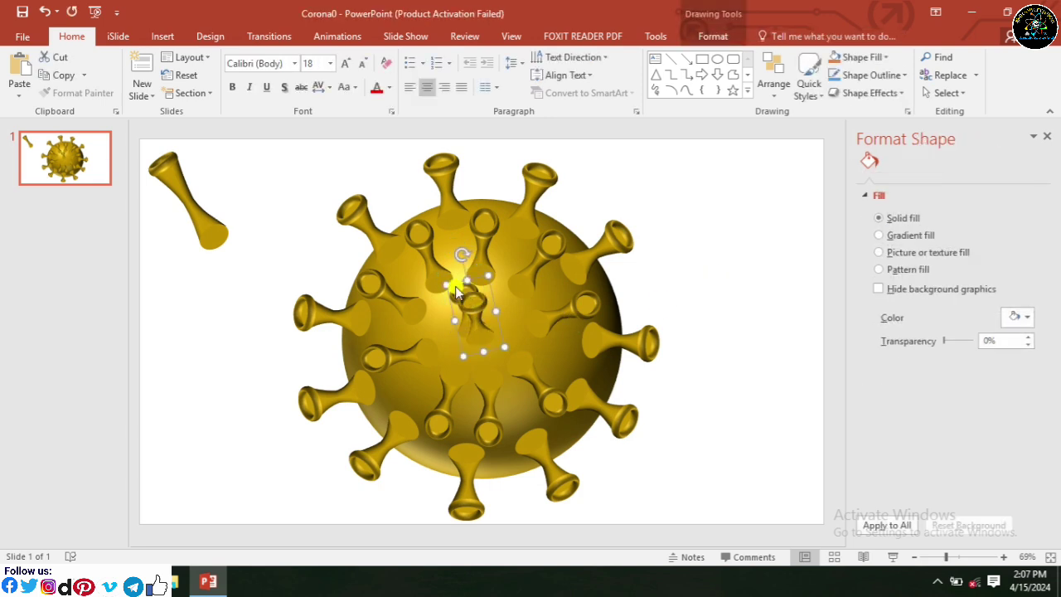
left_click_drag(461, 251, 488, 357)
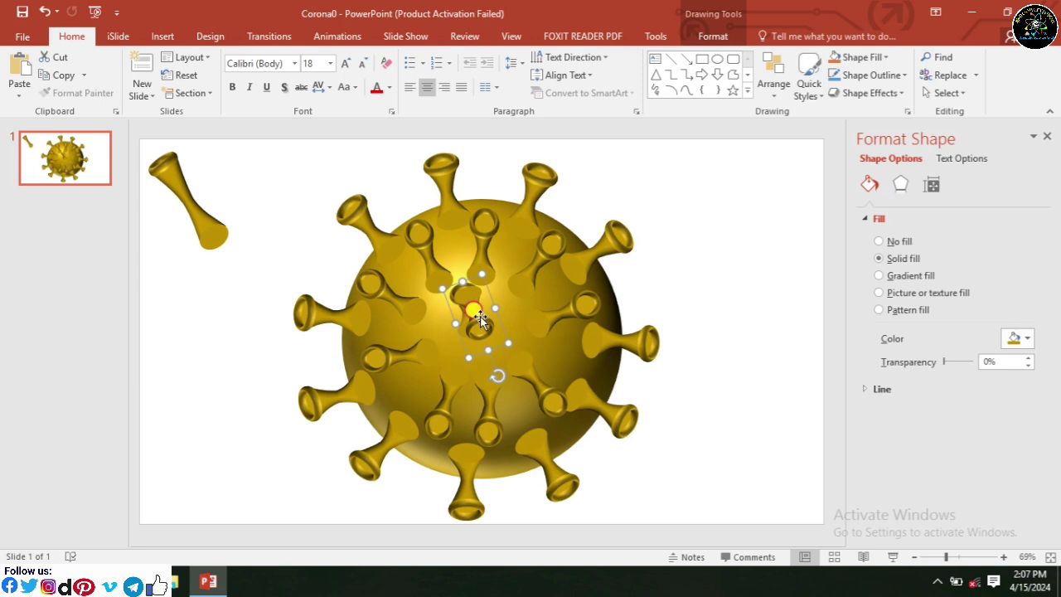
left_click_drag(479, 319, 507, 367)
left_click(661, 288)
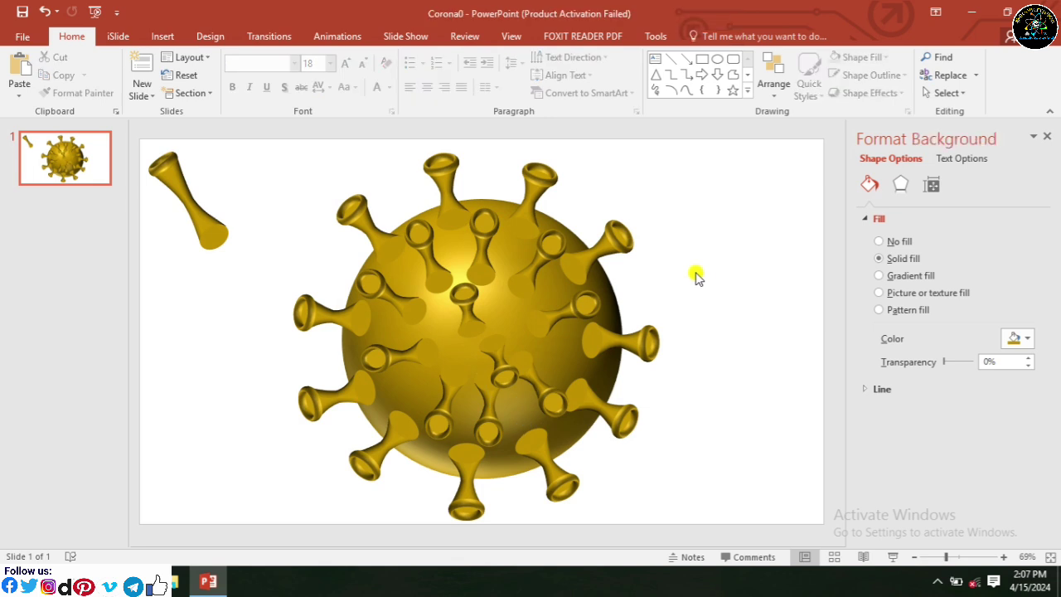
Step: Copy the loose spike at the slide's top-left
right_click(211, 228)
key("Escape")
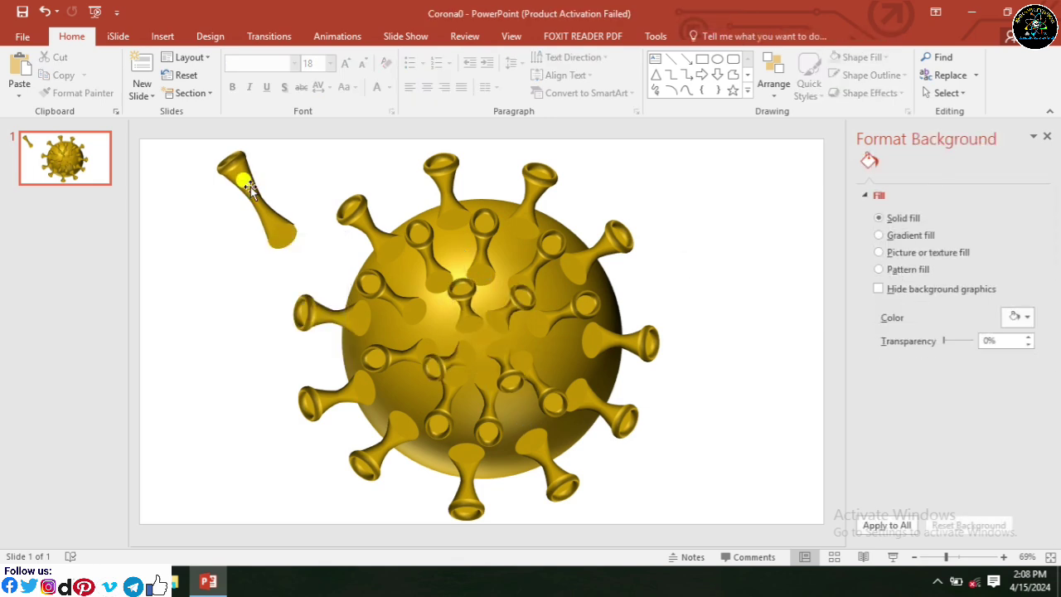
left_click(252, 188)
right_click(252, 188)
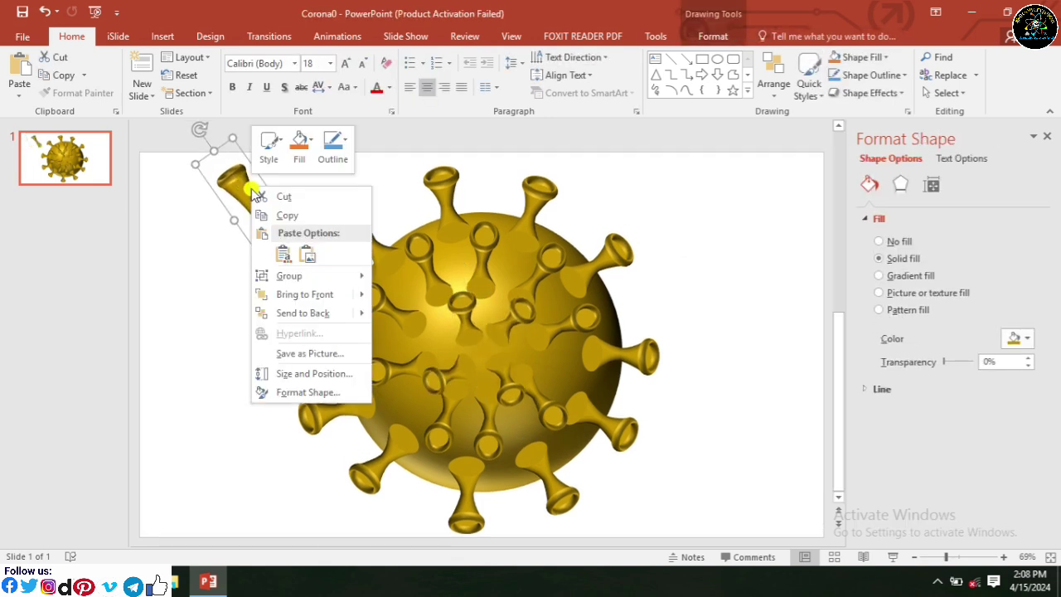
left_click(282, 217)
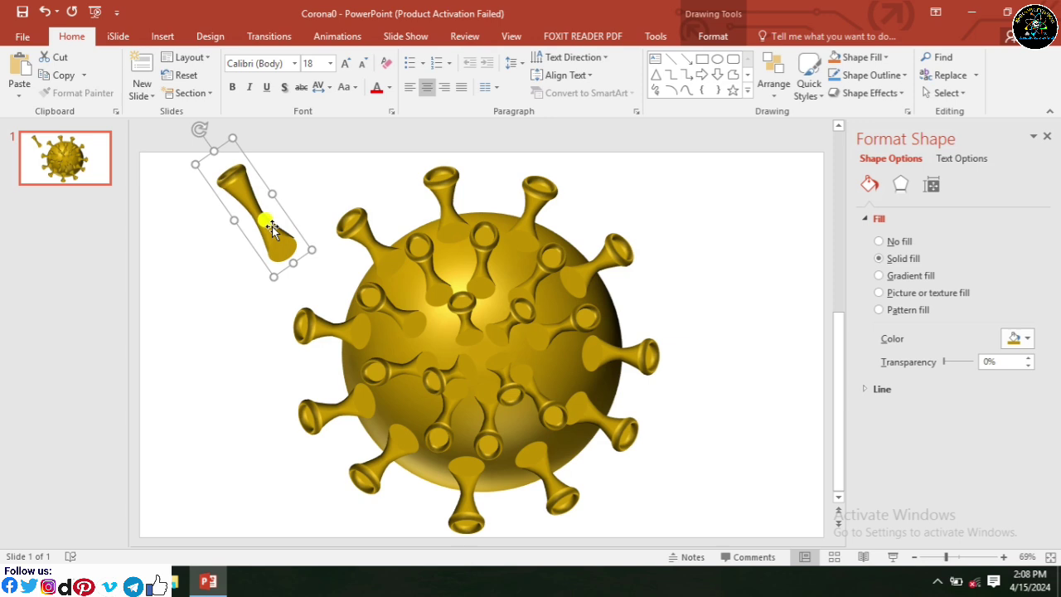
Step: Paste the loose spike and set it on the top edge of the virus
key("ctrl+v")
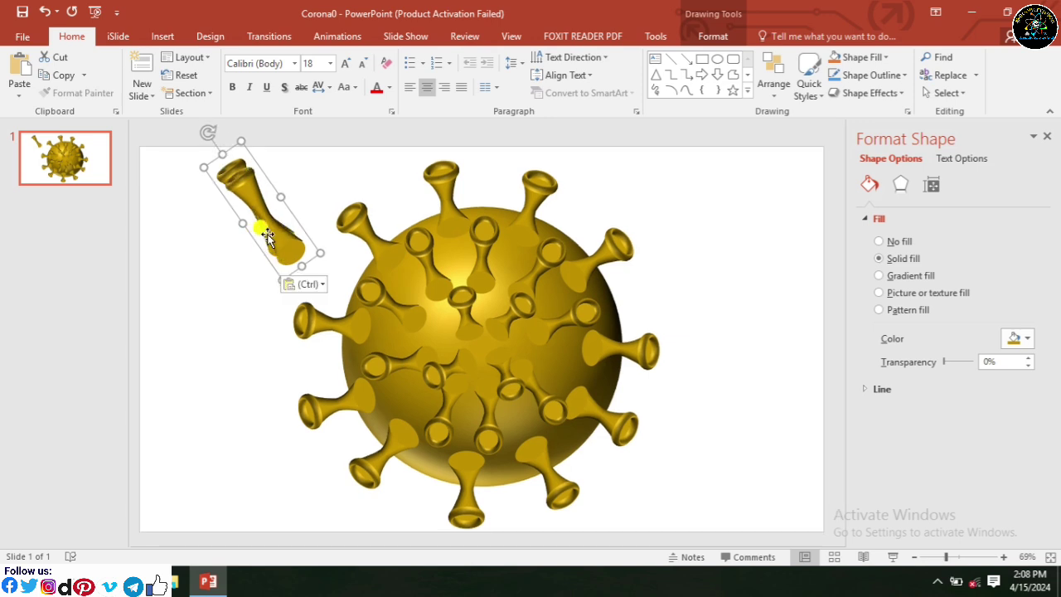
mouse_move(283, 233)
left_mouse_down()
mouse_move(399, 197)
mouse_move(425, 235)
mouse_move(415, 231)
left_mouse_up()
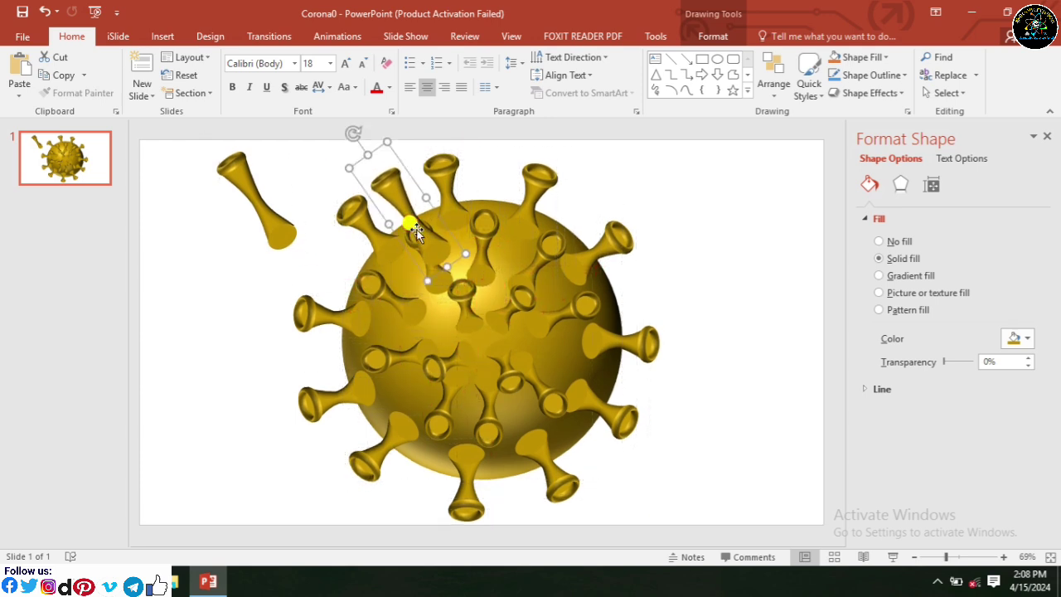
right_click(415, 230)
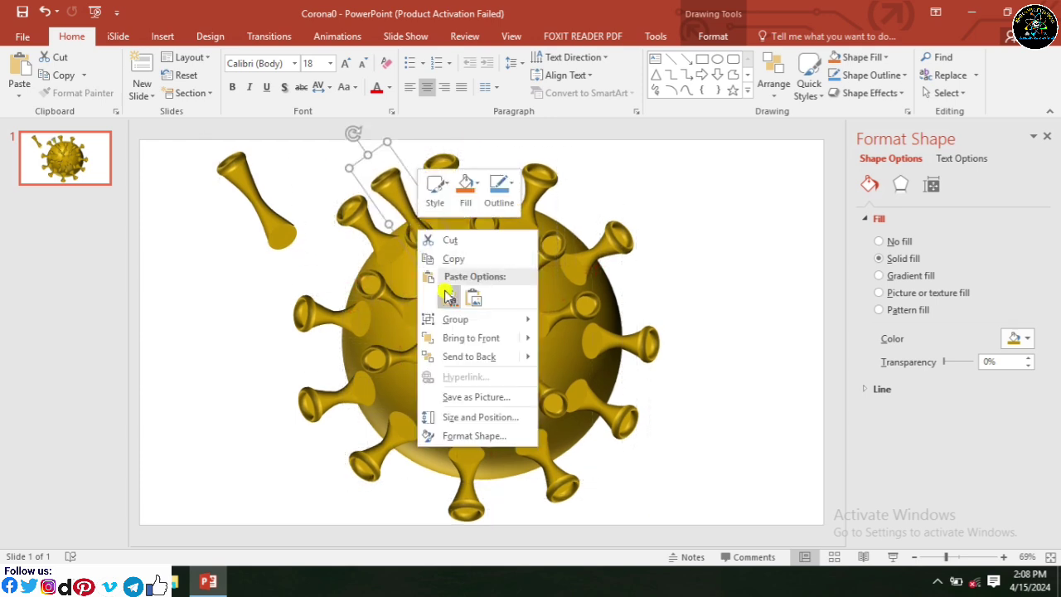
left_click(468, 351)
key("ctrl+z")
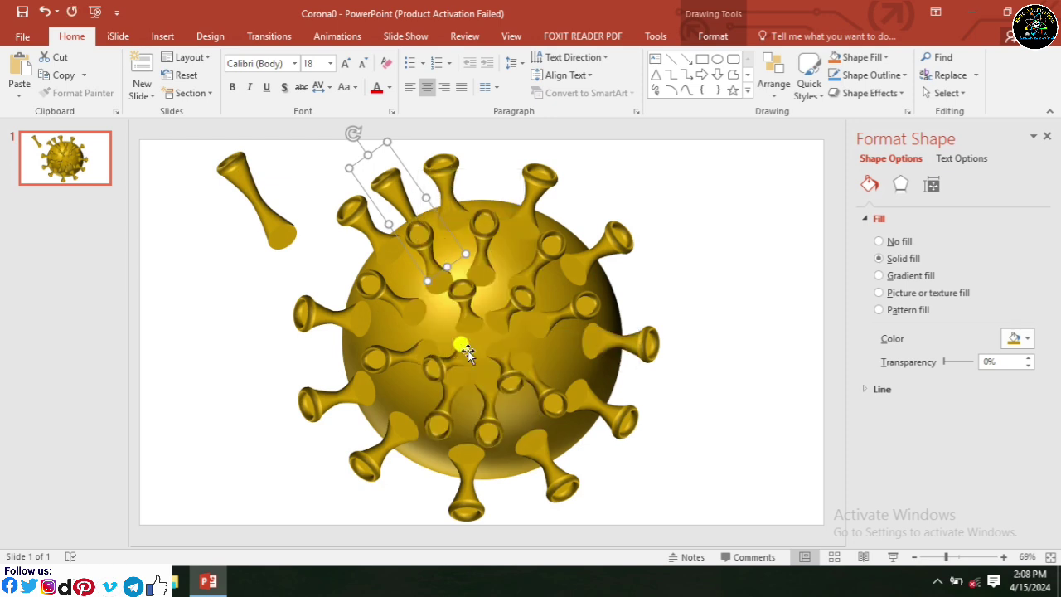
left_click_drag(390, 182, 401, 195)
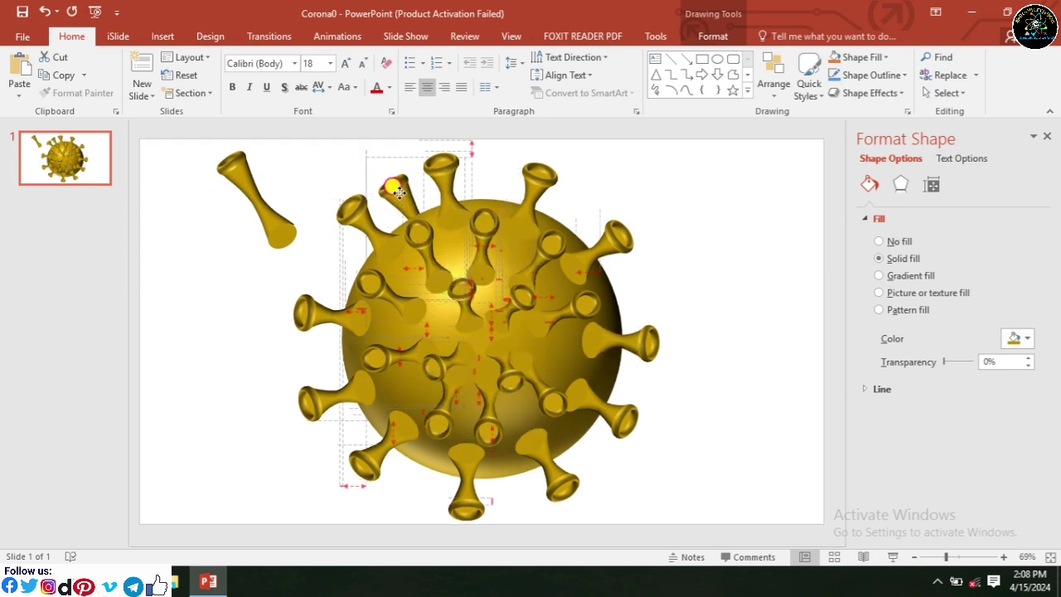
left_click(594, 189)
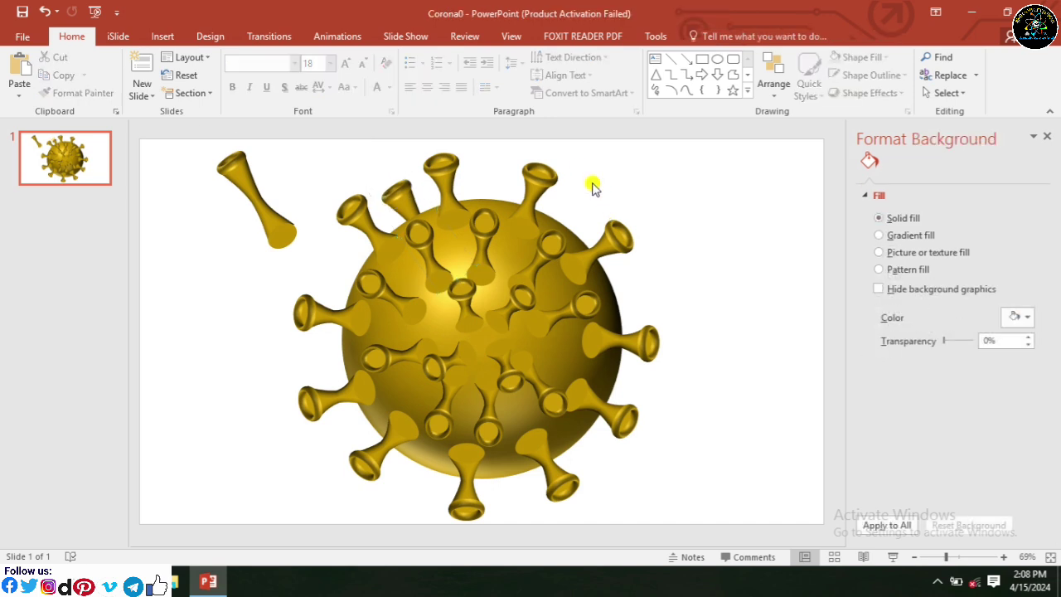
Step: Paste another angled spike copy and send it behind the sphere's upper-left edge
left_click(277, 228)
key("ctrl+c")
key("ctrl+v")
mouse_move(284, 238)
left_mouse_down()
mouse_move(342, 261)
mouse_move(333, 261)
left_mouse_up()
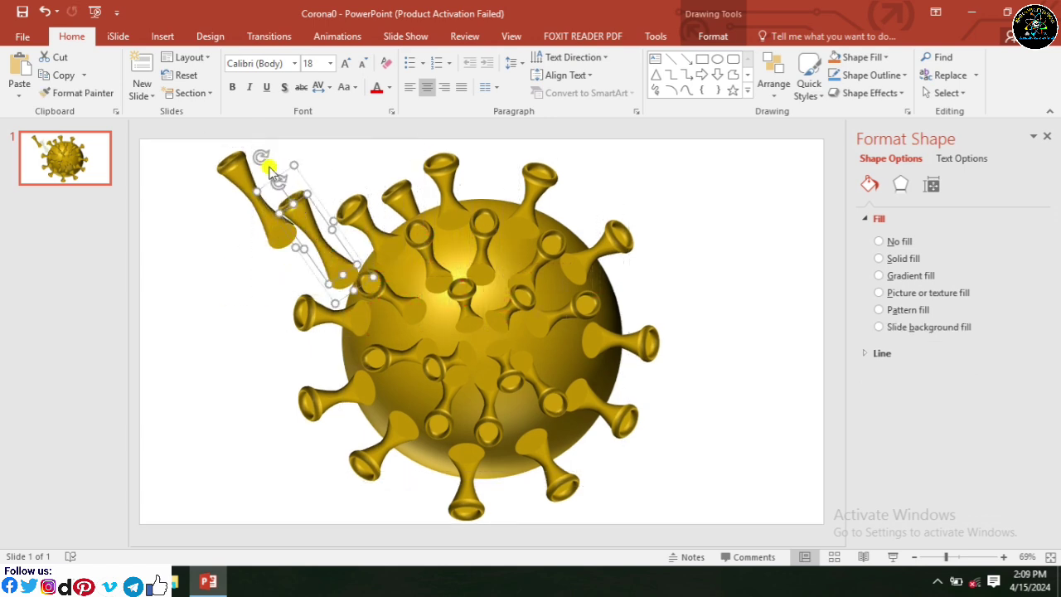
left_click_drag(259, 158, 235, 177)
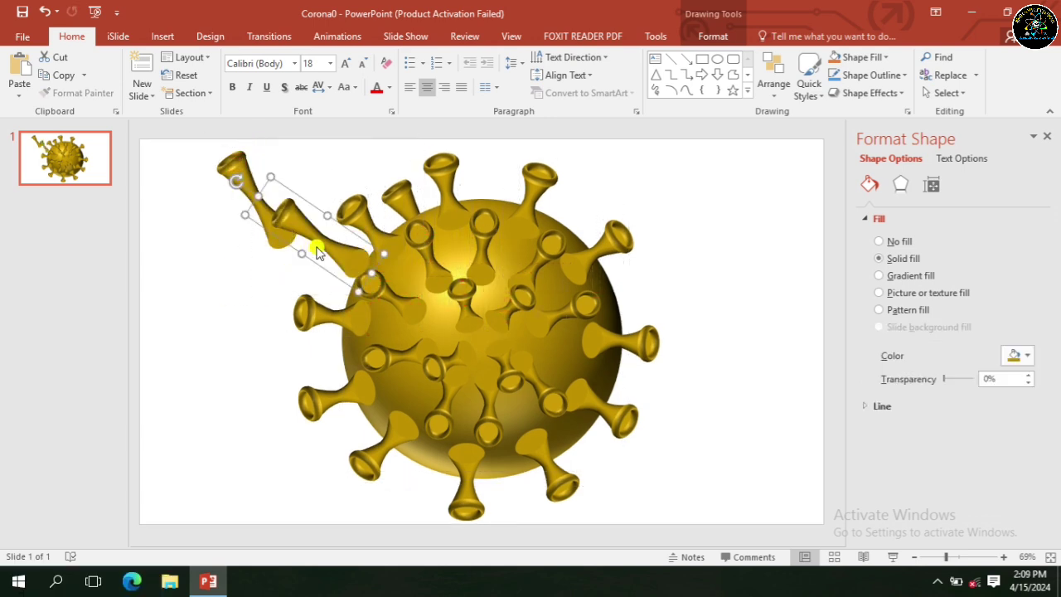
left_click_drag(318, 236, 353, 278)
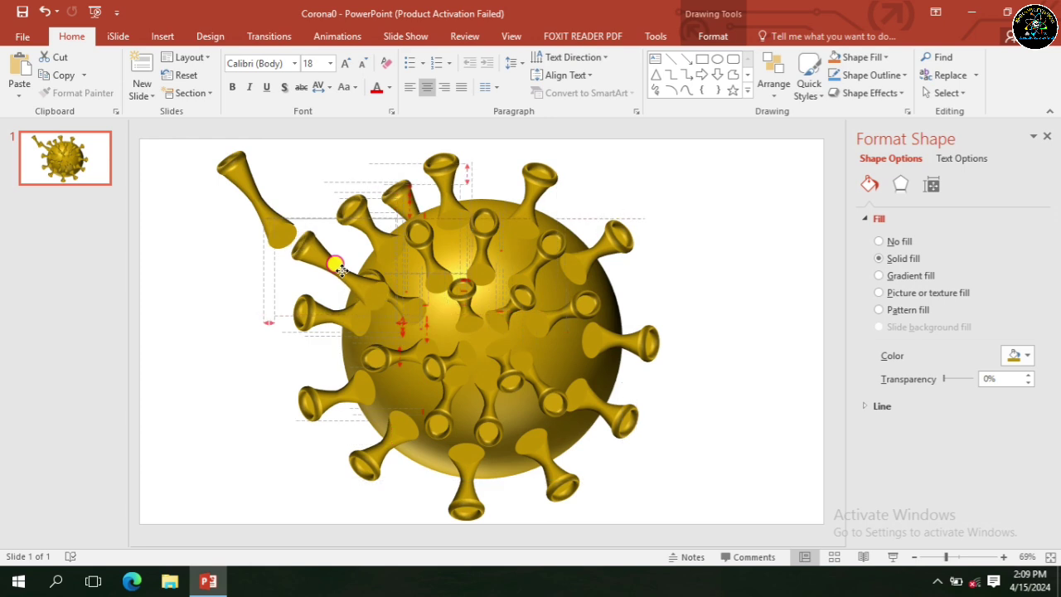
left_click_drag(353, 278, 355, 279)
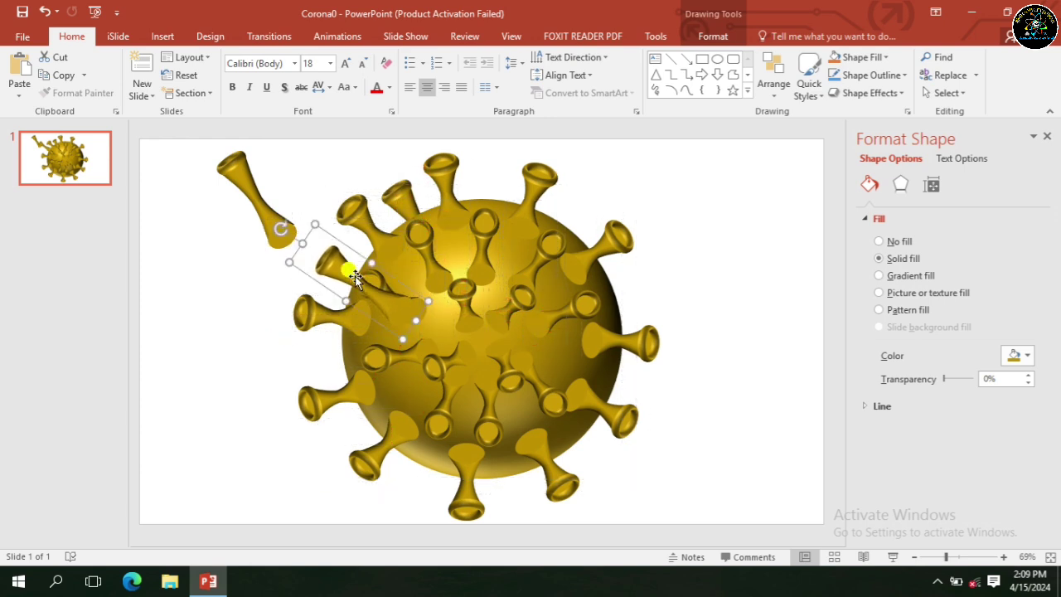
right_click(353, 274)
left_click(410, 394)
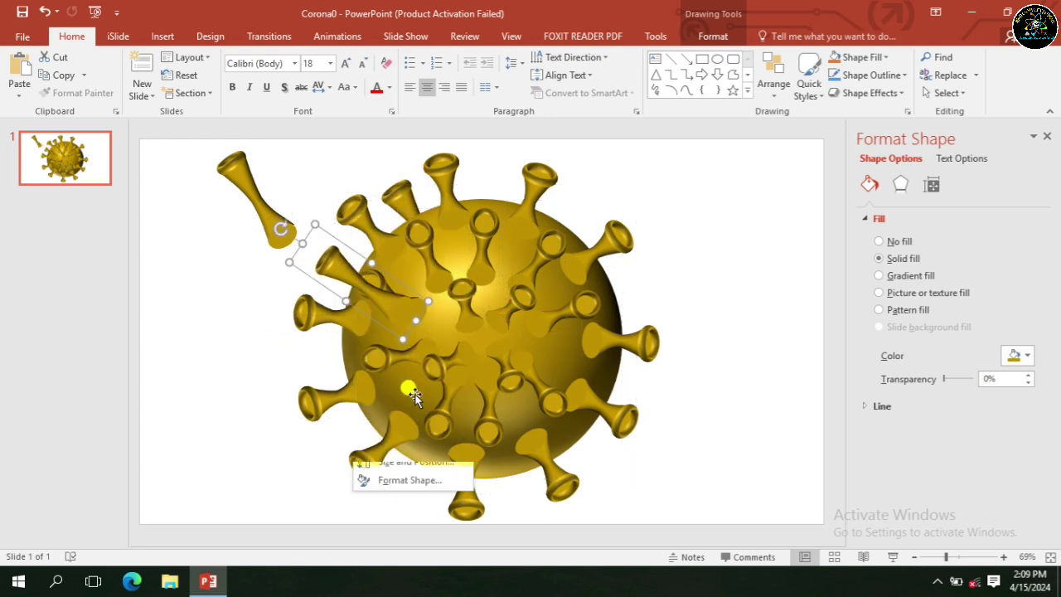
Step: Move the loose spike to the virus's lower right
left_click(414, 396)
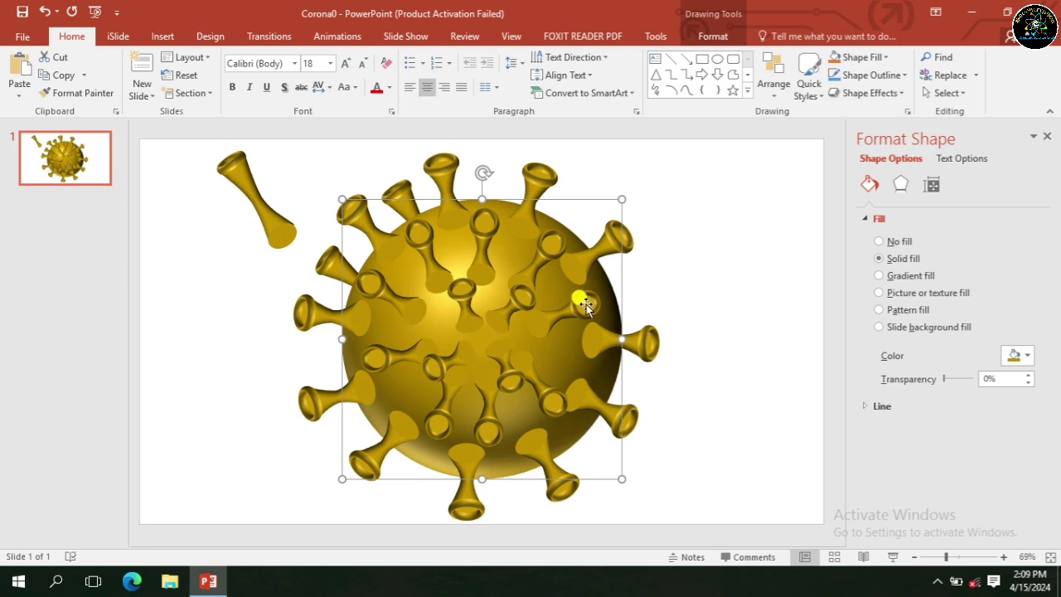
left_click(690, 279)
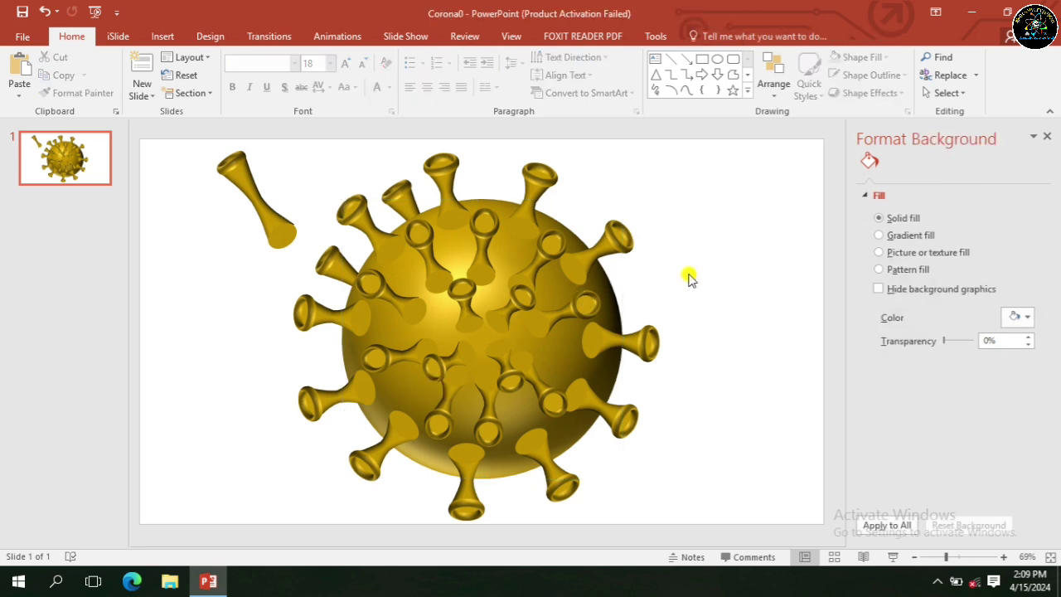
mouse_move(258, 199)
left_mouse_down()
mouse_move(553, 457)
mouse_move(547, 470)
left_mouse_up()
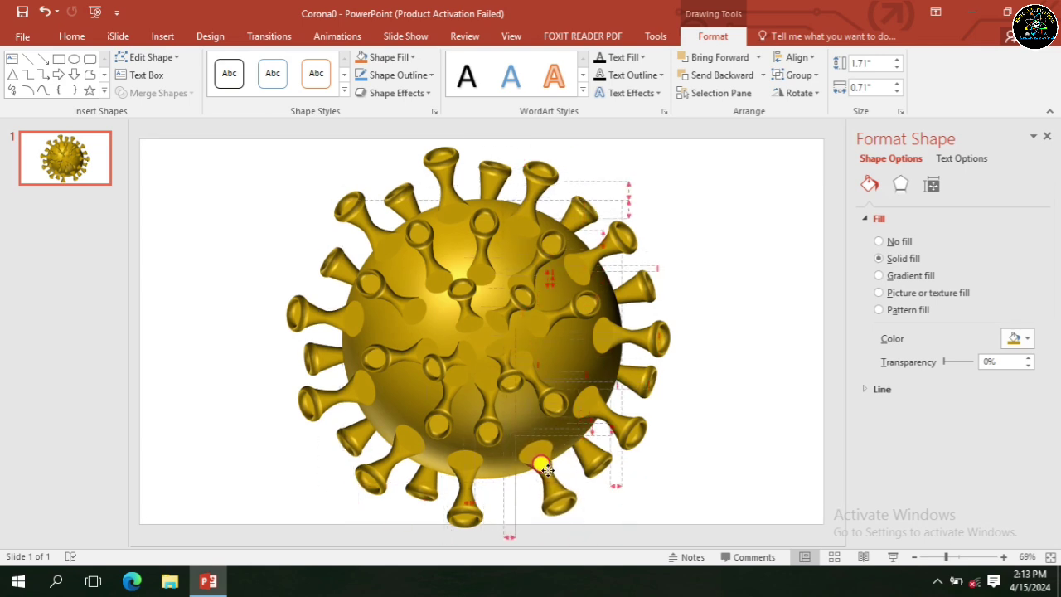
Step: Paste another spike onto the virus's lower part and send it behind the sphere
left_click(543, 471)
left_click(658, 491)
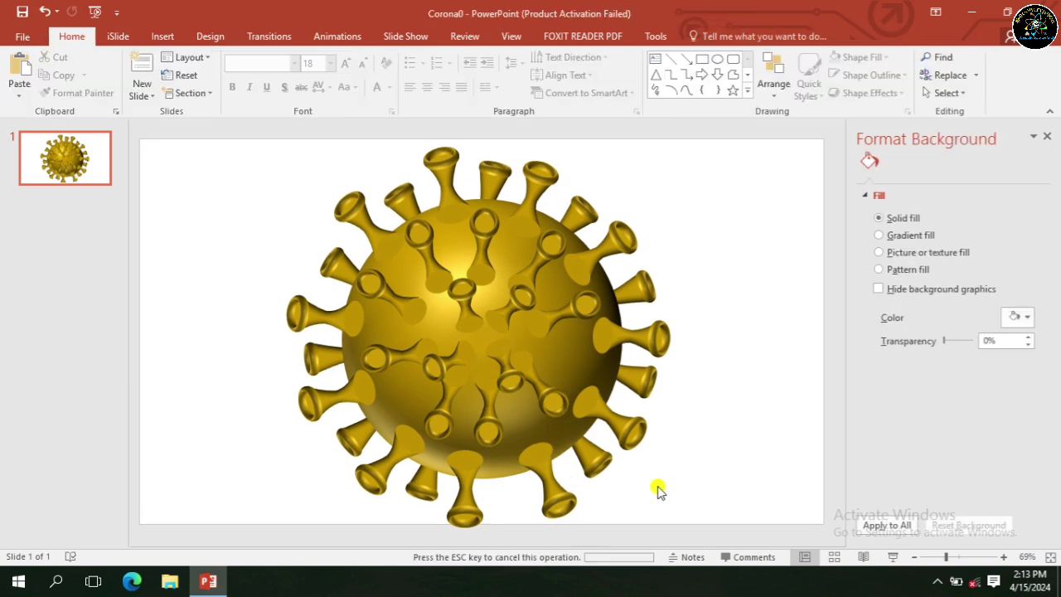
key("ctrl+v")
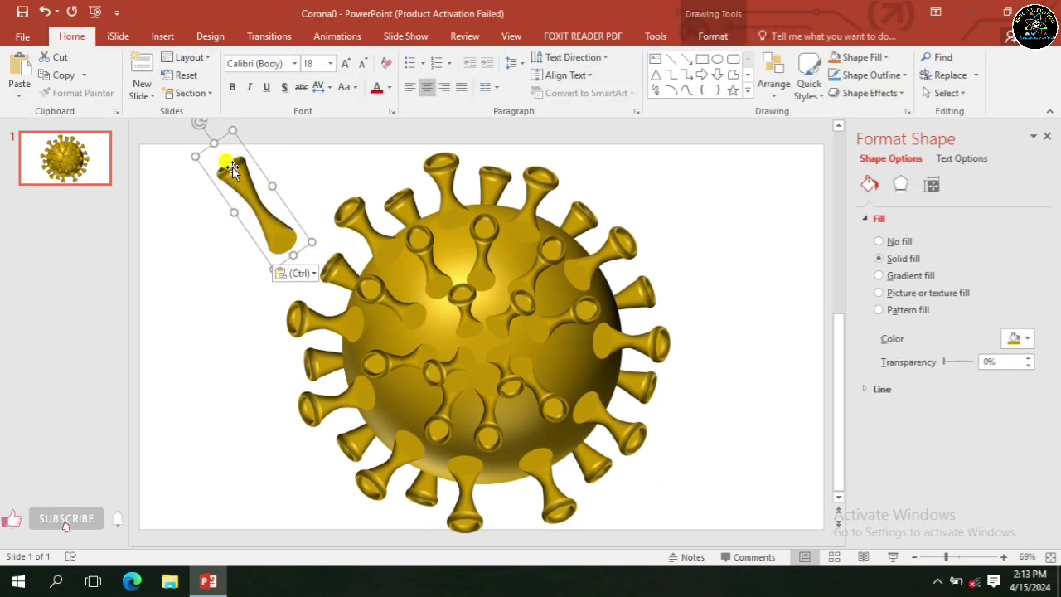
mouse_move(199, 122)
left_mouse_down()
mouse_move(257, 237)
mouse_move(504, 467)
left_mouse_up()
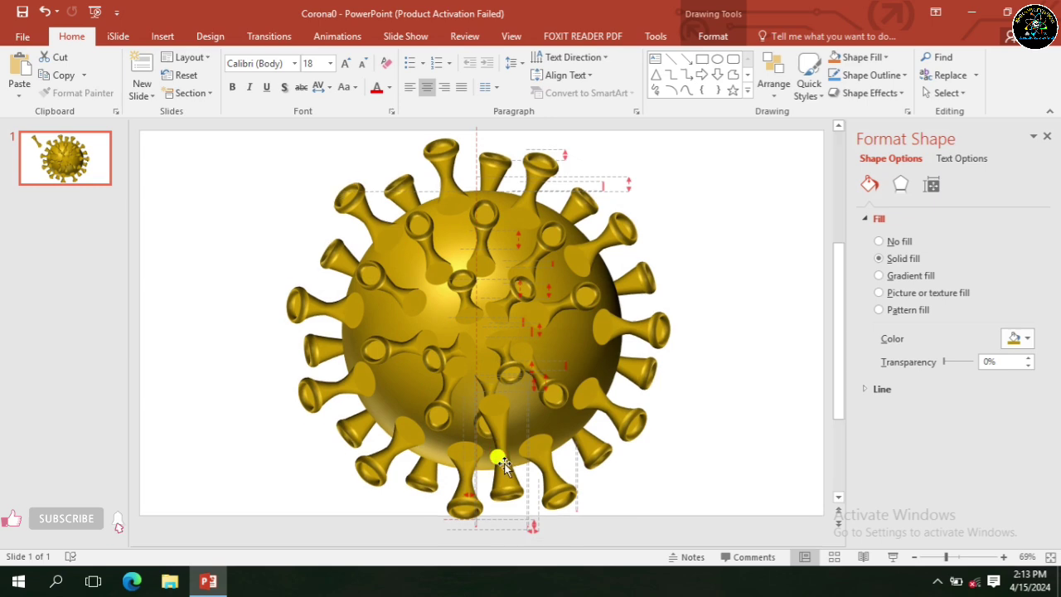
left_click_drag(505, 464, 504, 463)
left_click(644, 470)
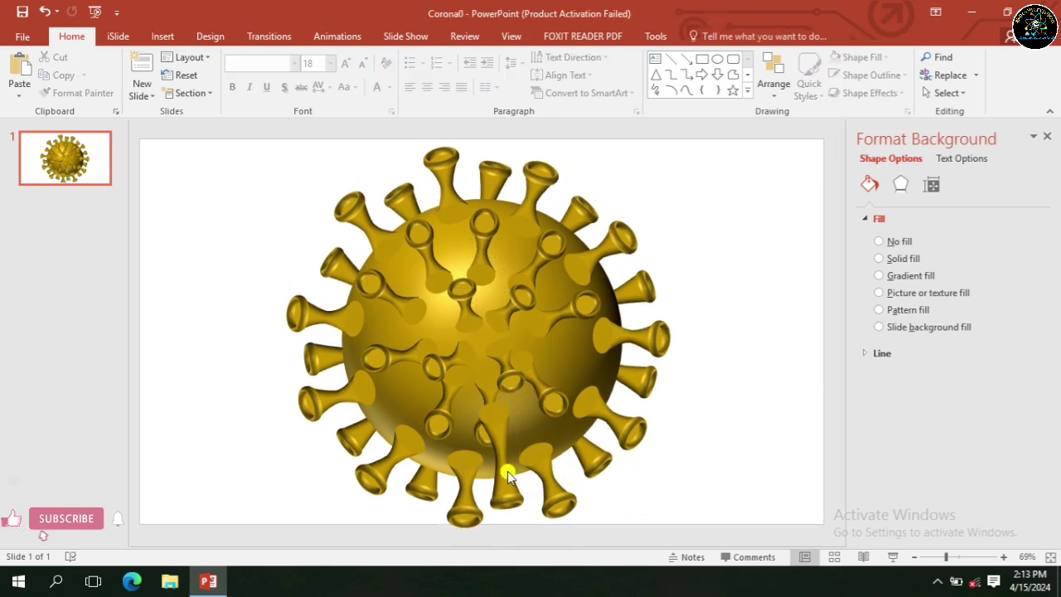
left_click(502, 463)
right_click(502, 463)
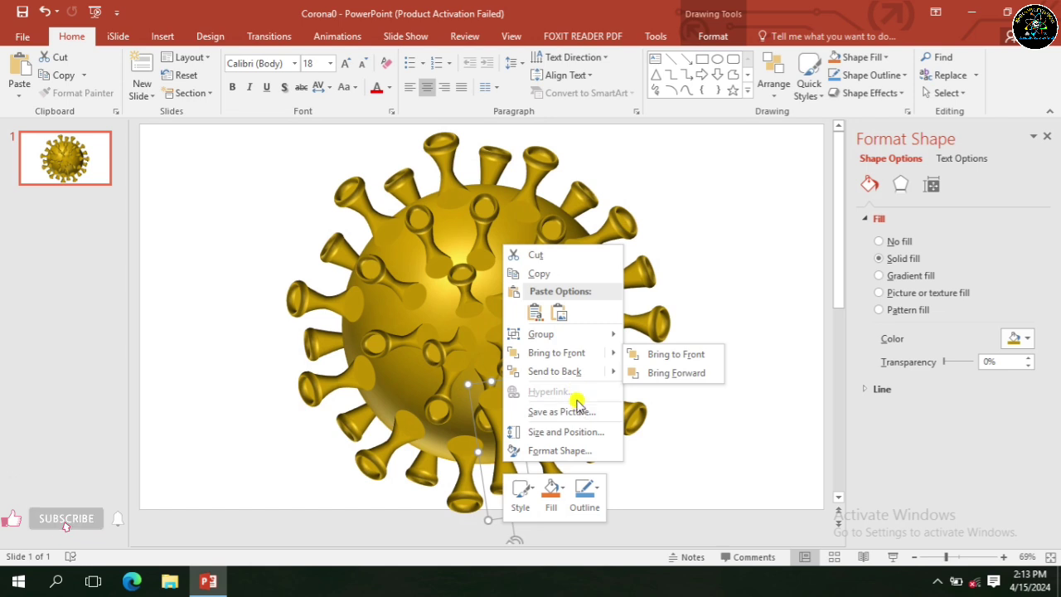
left_click(569, 371)
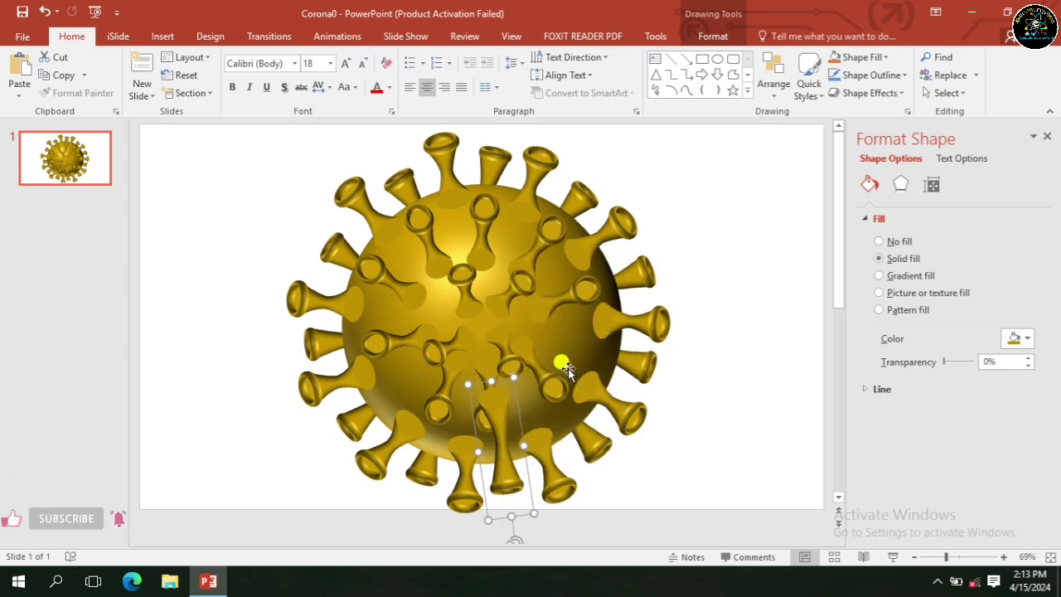
Step: Nudge the lower-right spike into place, then select all the virus parts
left_click(646, 479)
left_click(597, 467)
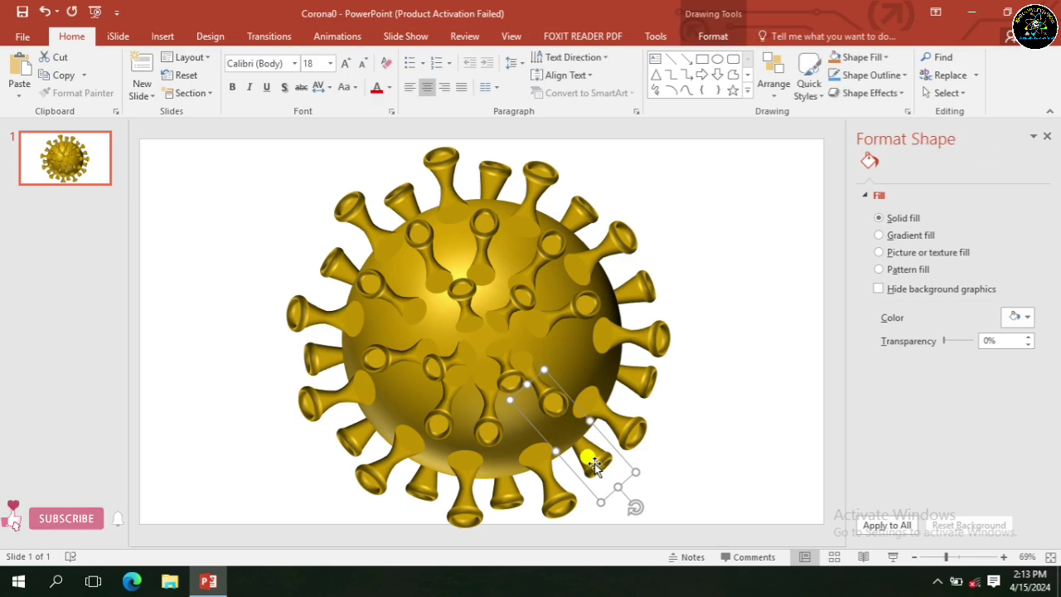
left_click_drag(594, 461, 589, 459)
left_click(699, 446)
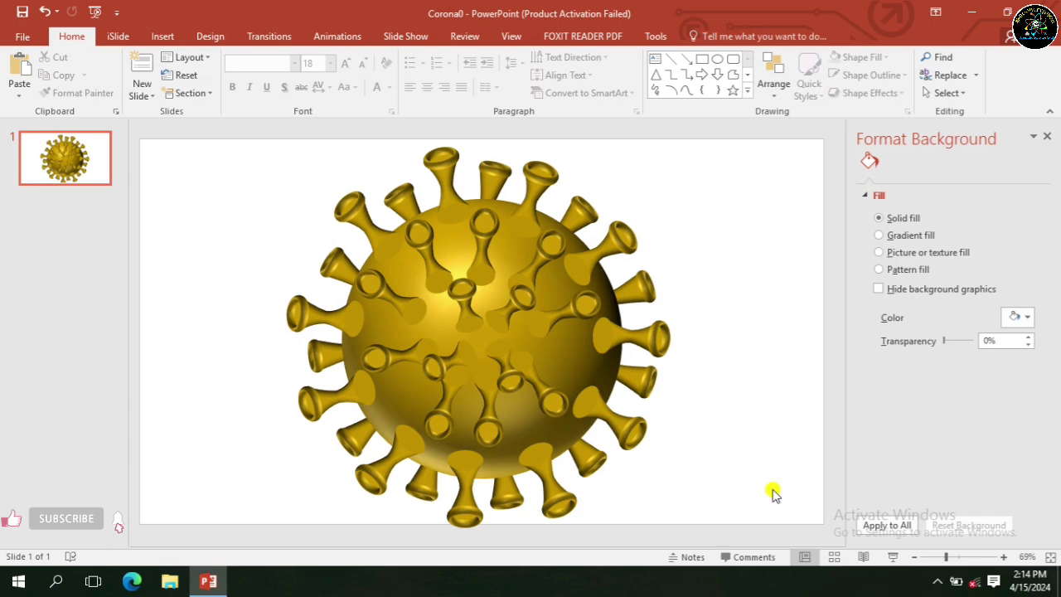
key("ctrl+a")
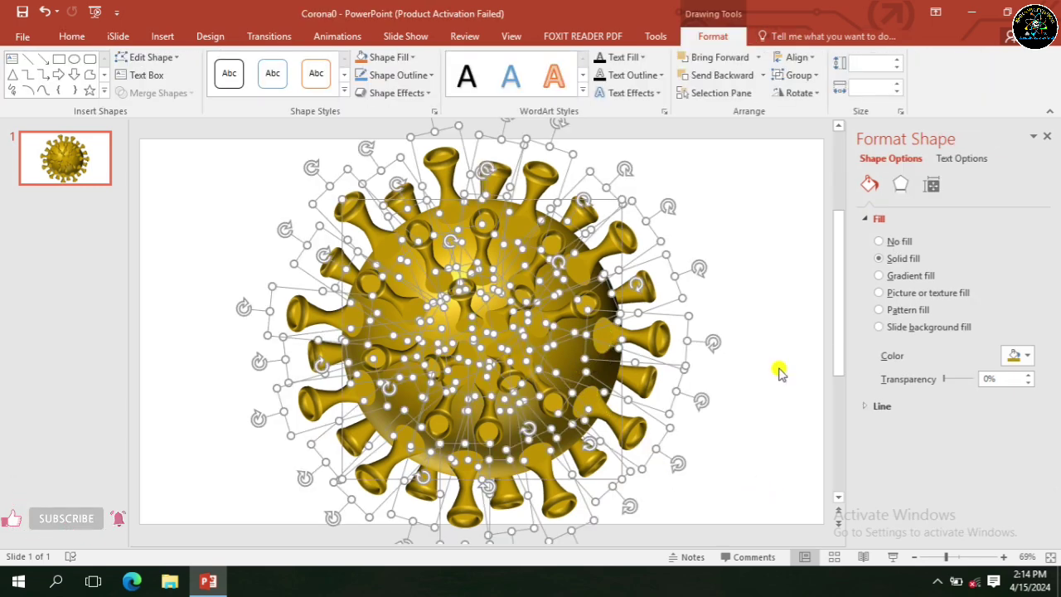
Step: Group all the virus parts and paste the group as a picture
key("ctrl+g")
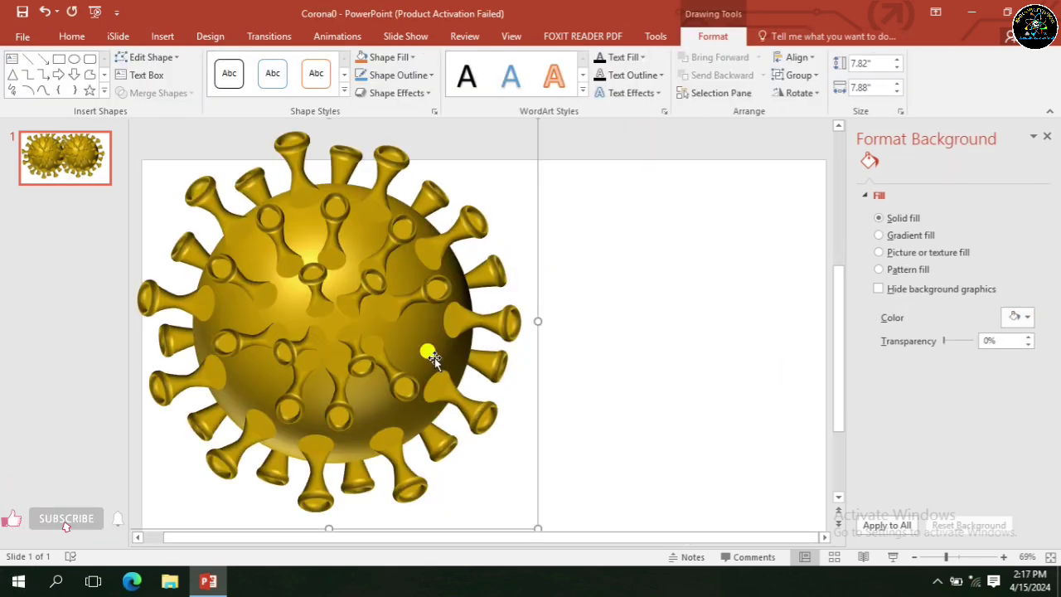
left_click(433, 359)
right_click(432, 359)
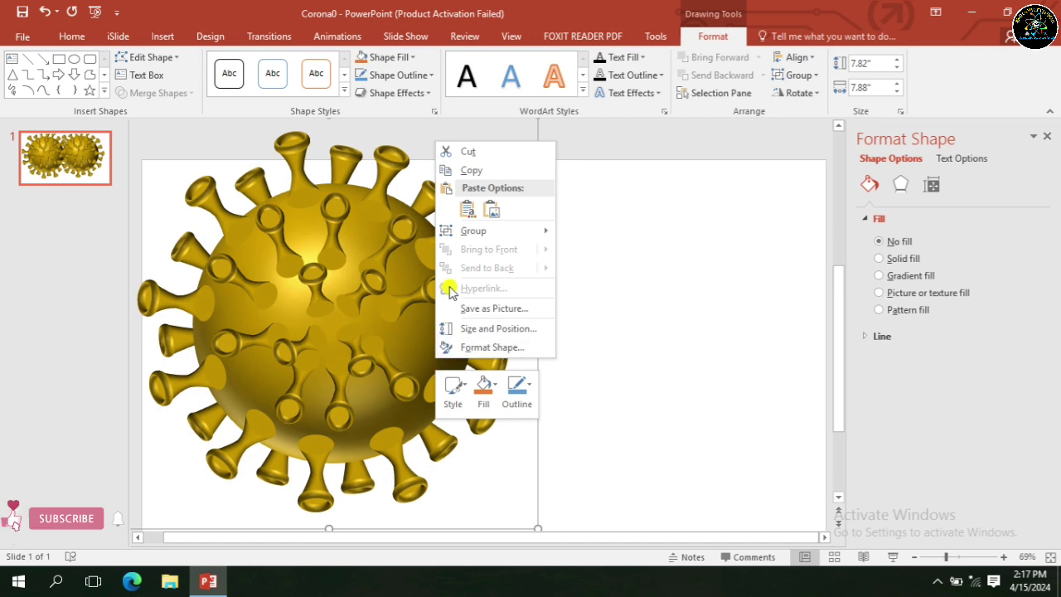
left_click(492, 209)
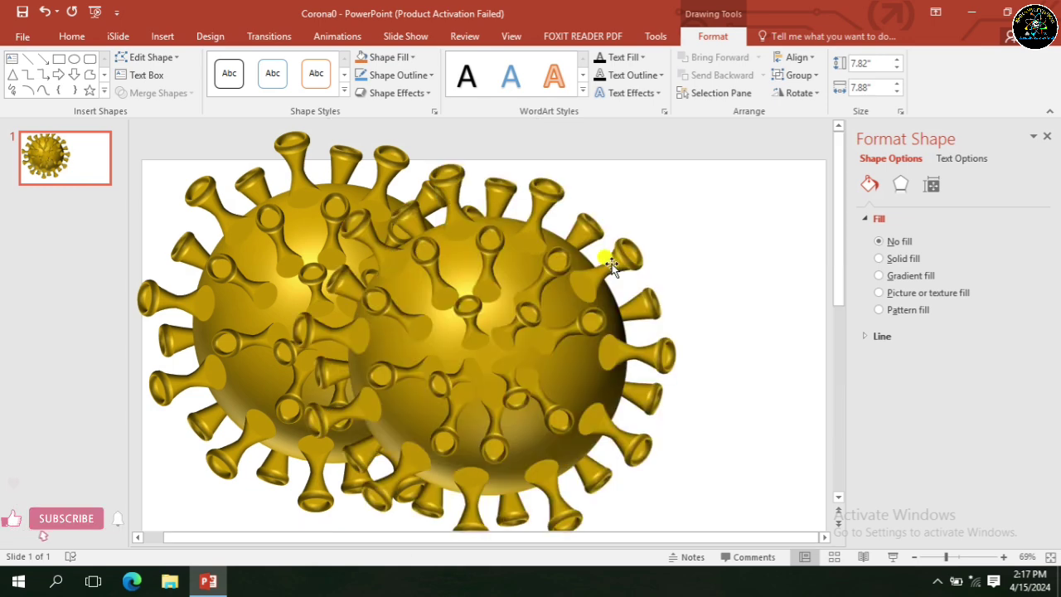
Step: Paste another picture copy, shrink it, and place it at the slide's top-right
key("ctrl+v")
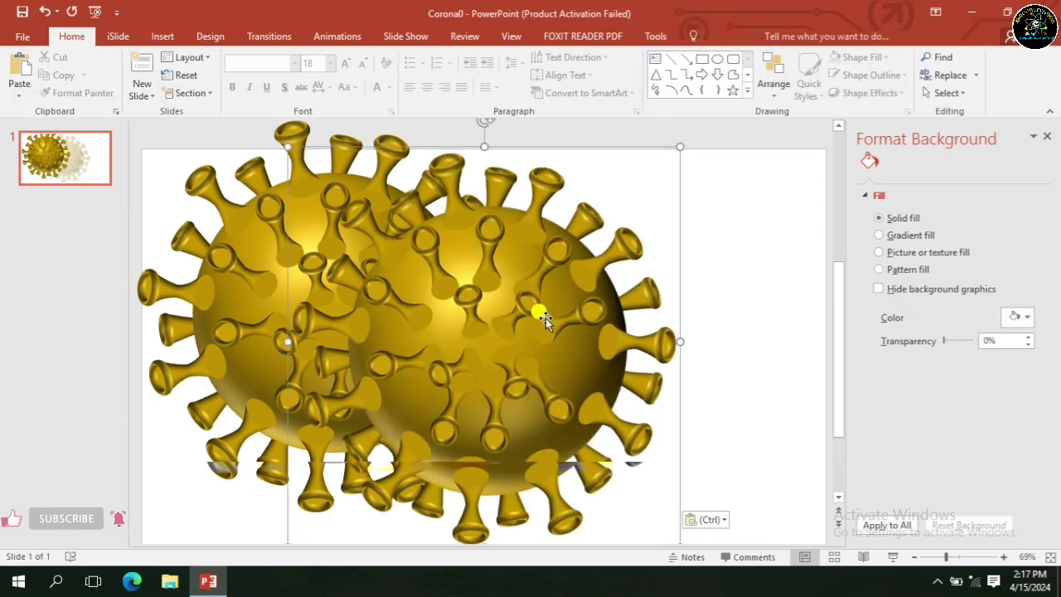
left_click_drag(679, 292, 833, 272)
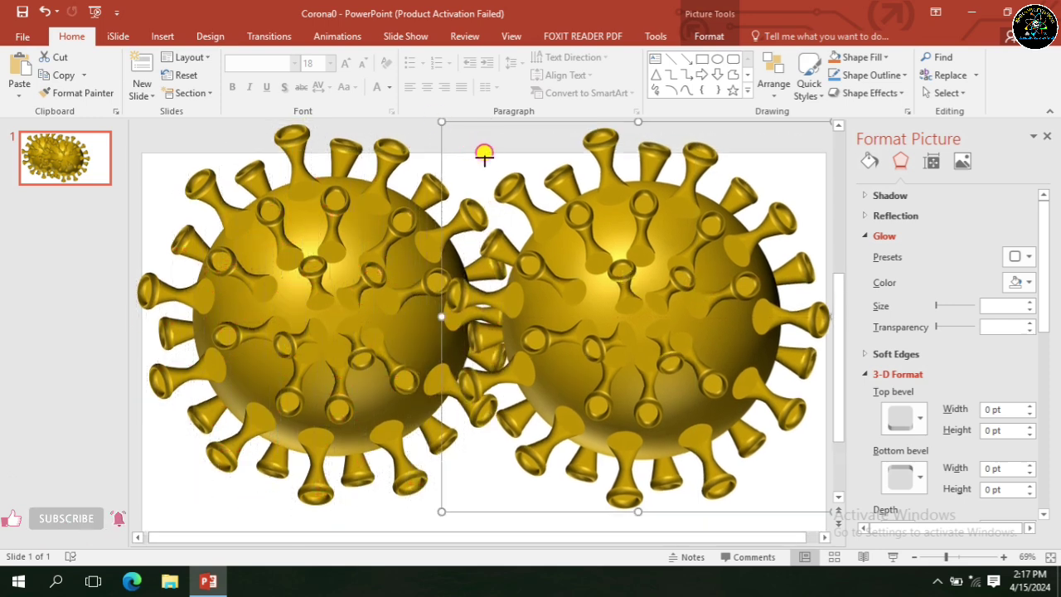
left_click_drag(485, 159, 630, 275)
left_click_drag(699, 275, 651, 163)
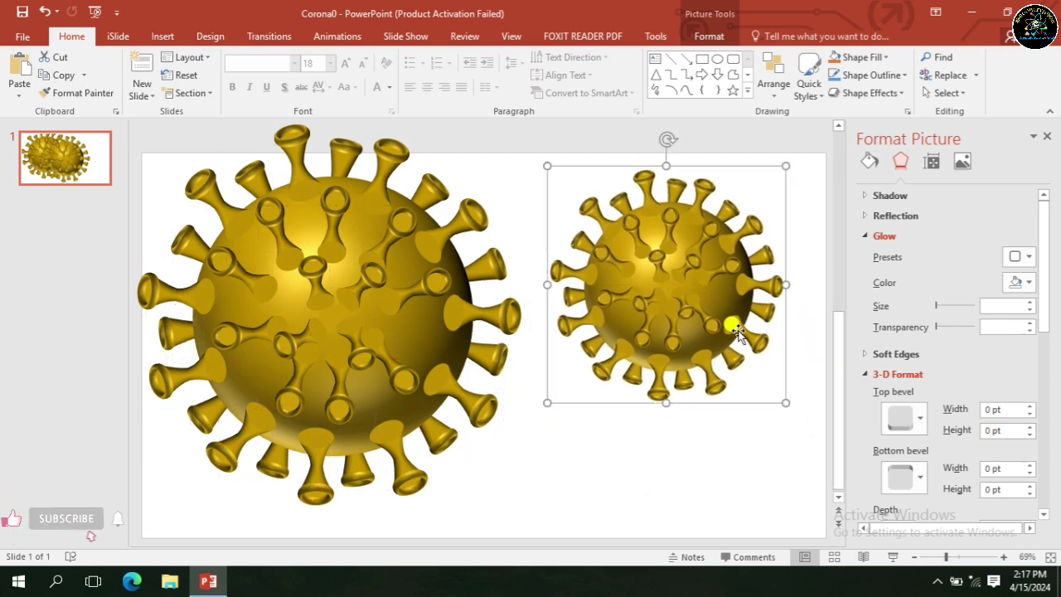
left_click_drag(786, 402, 754, 375)
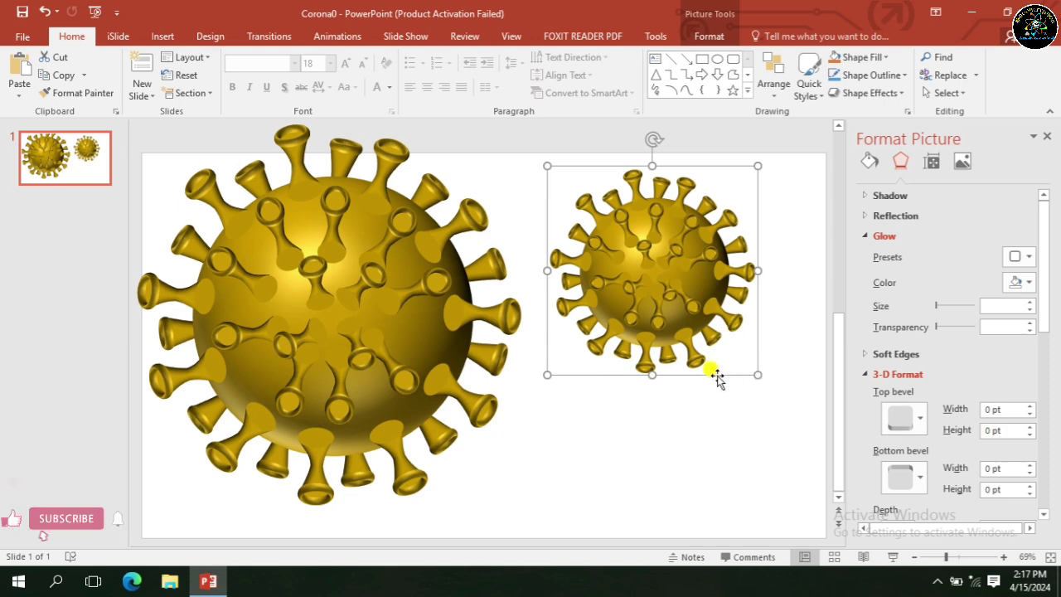
left_click_drag(716, 371, 770, 362)
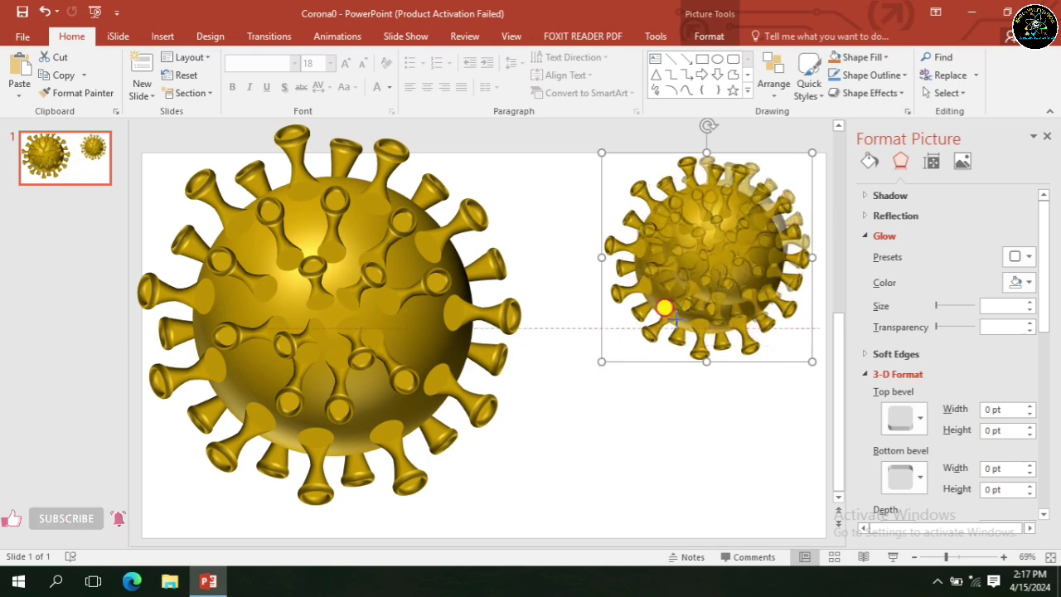
left_click_drag(606, 362, 655, 309)
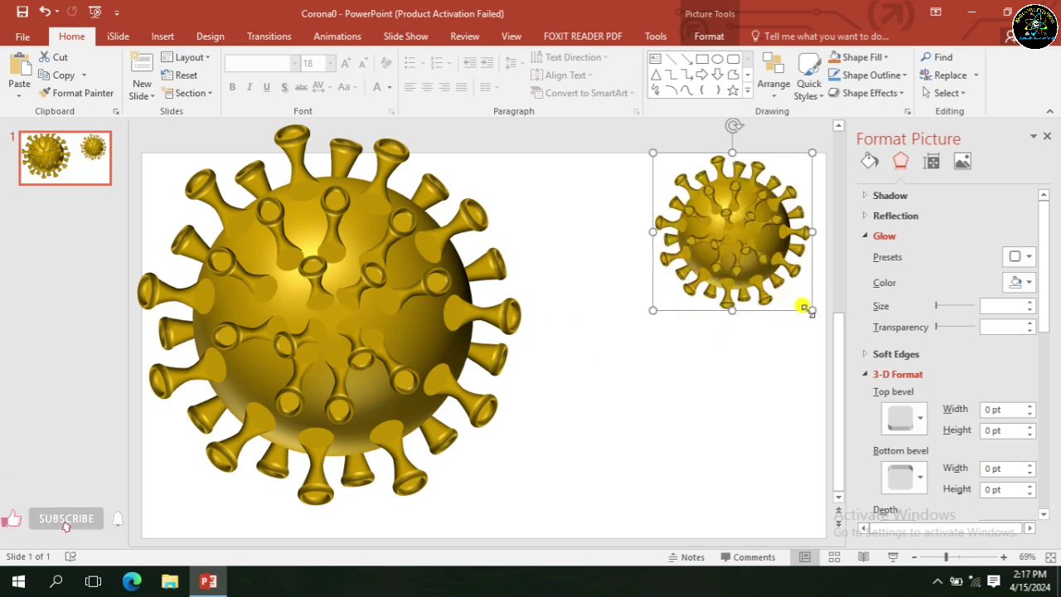
mouse_move(810, 309)
left_mouse_down()
mouse_move(769, 305)
mouse_move(769, 318)
left_mouse_up()
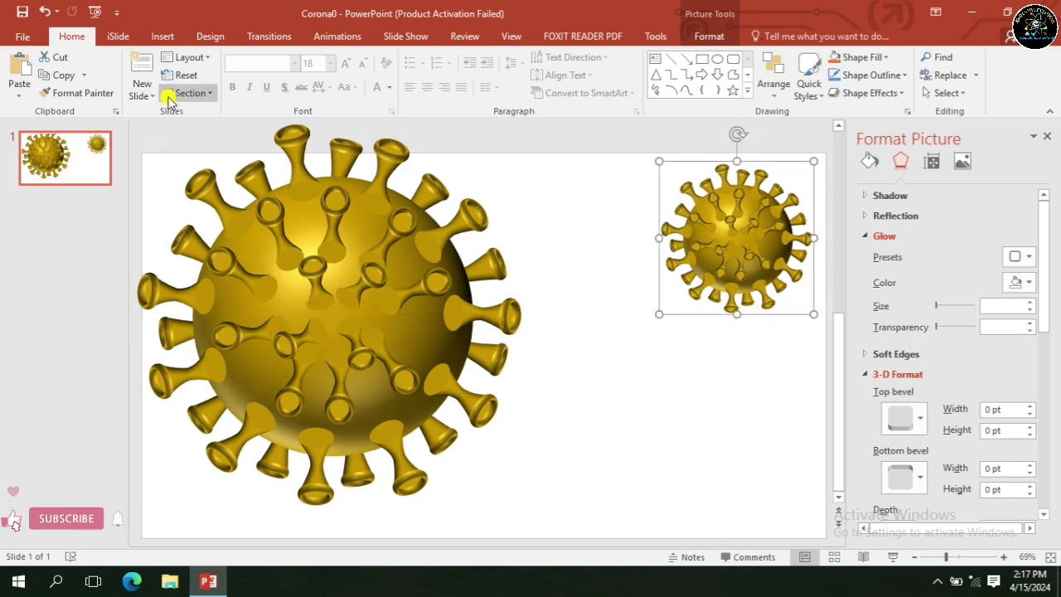
Step: Recolor the small virus picture gray with Saturation 0%
double_click(707, 211)
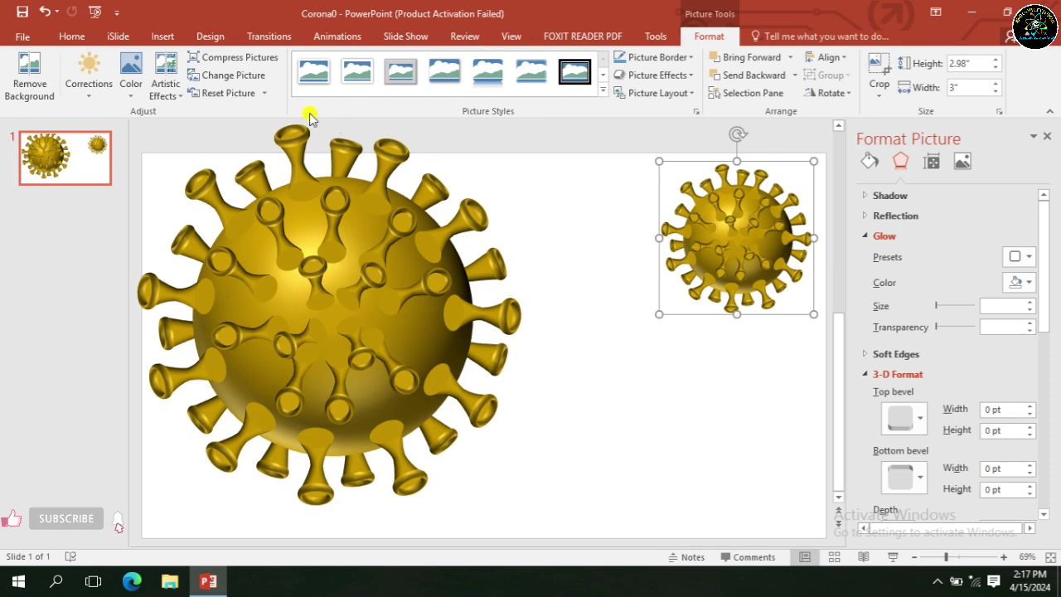
left_click(137, 93)
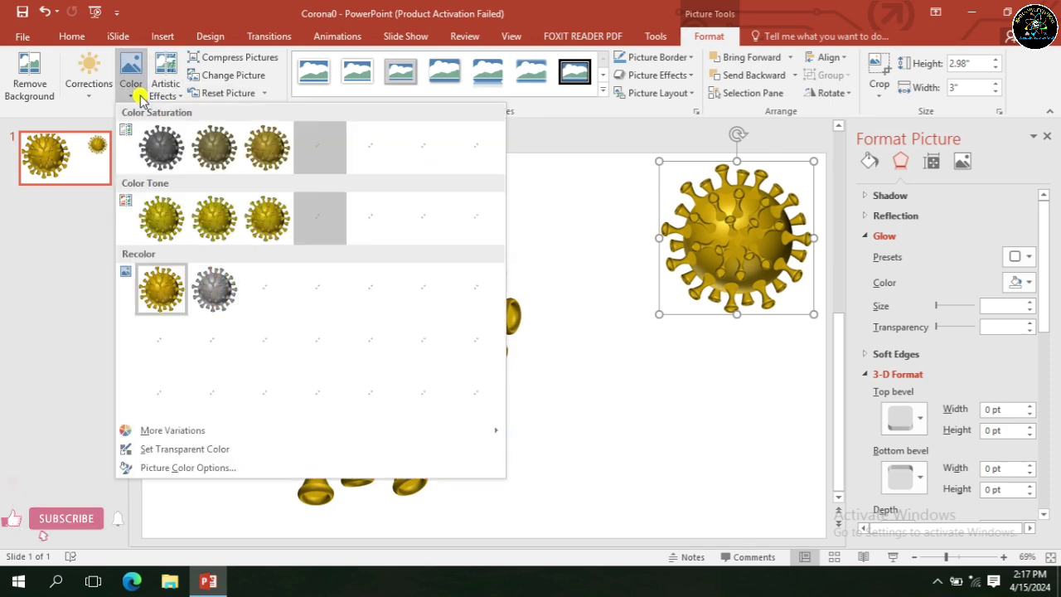
left_click(160, 124)
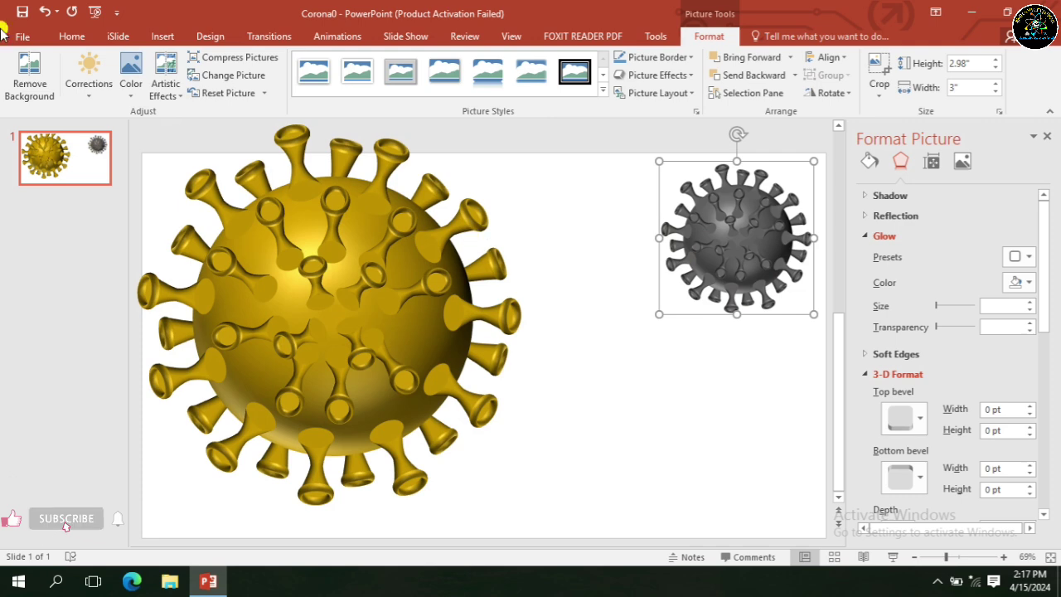
Step: Duplicate the gray virus, move the copy lower-left, and recolor it orange
right_click(726, 286)
left_click(749, 310)
left_click(711, 395)
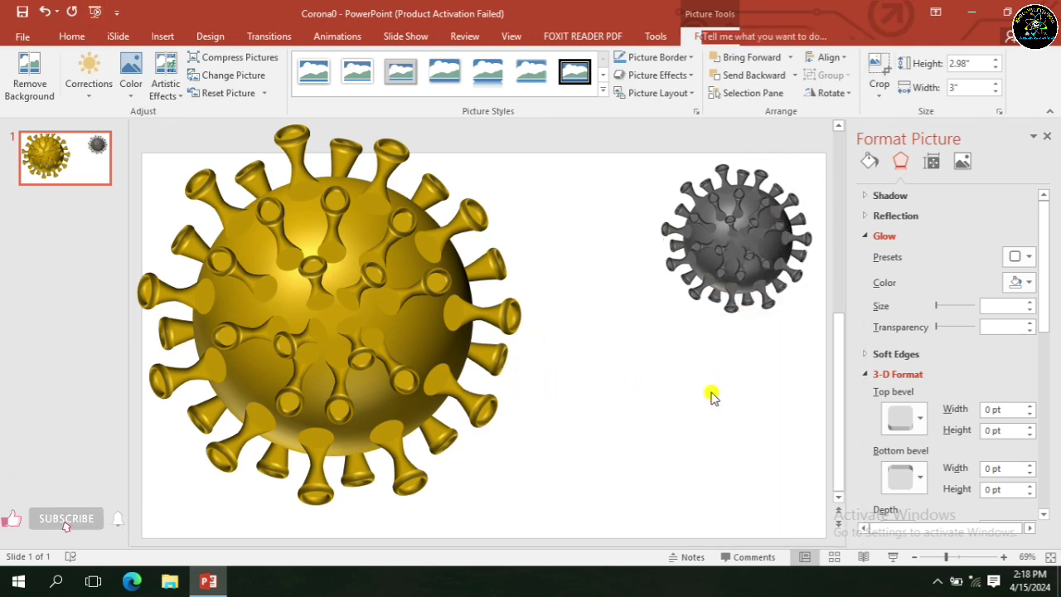
key("ctrl+v")
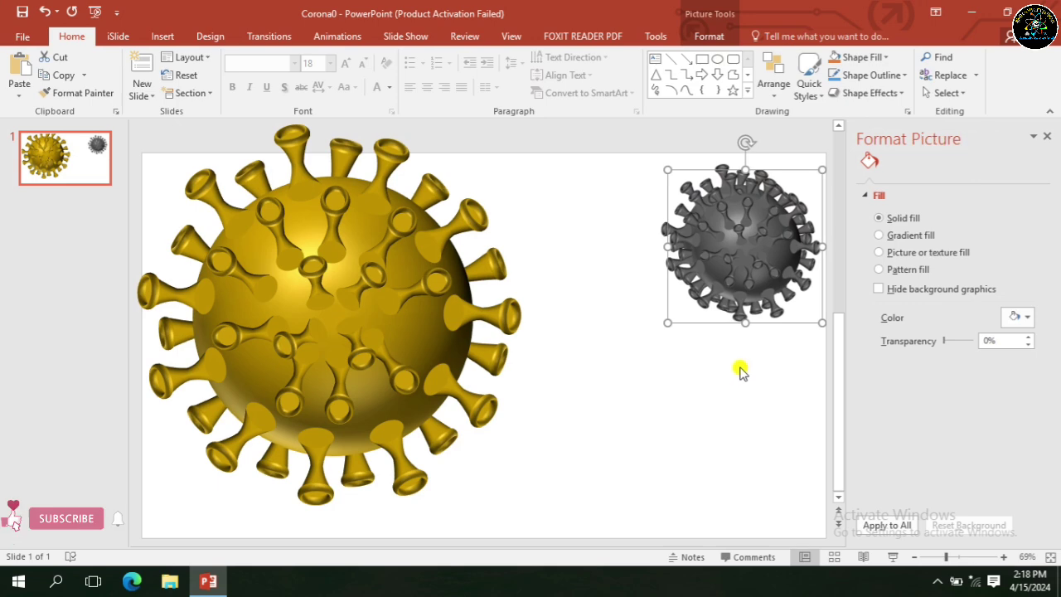
left_click(781, 332)
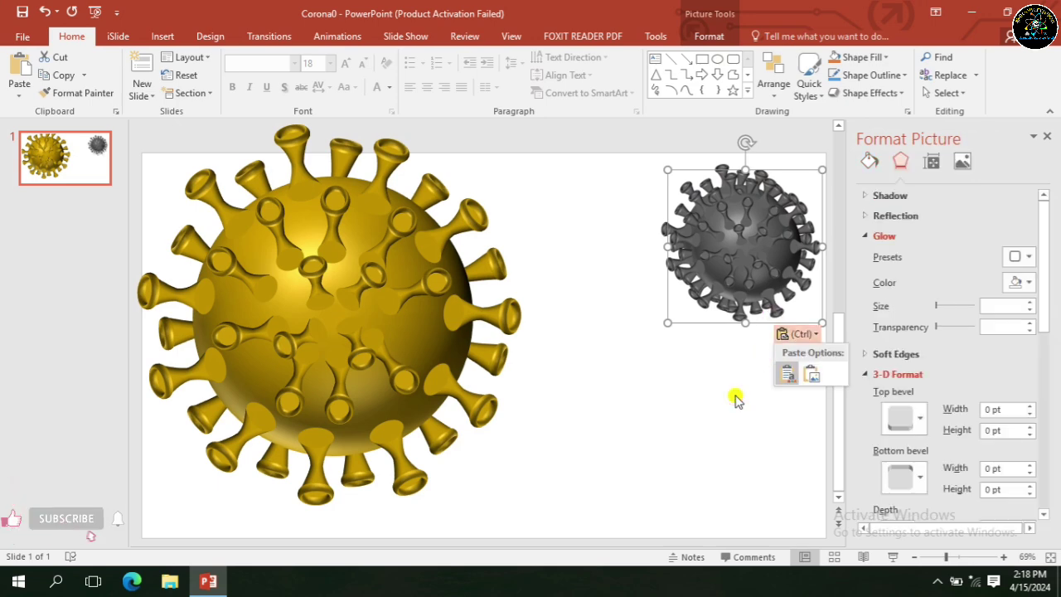
left_click_drag(707, 326, 580, 442)
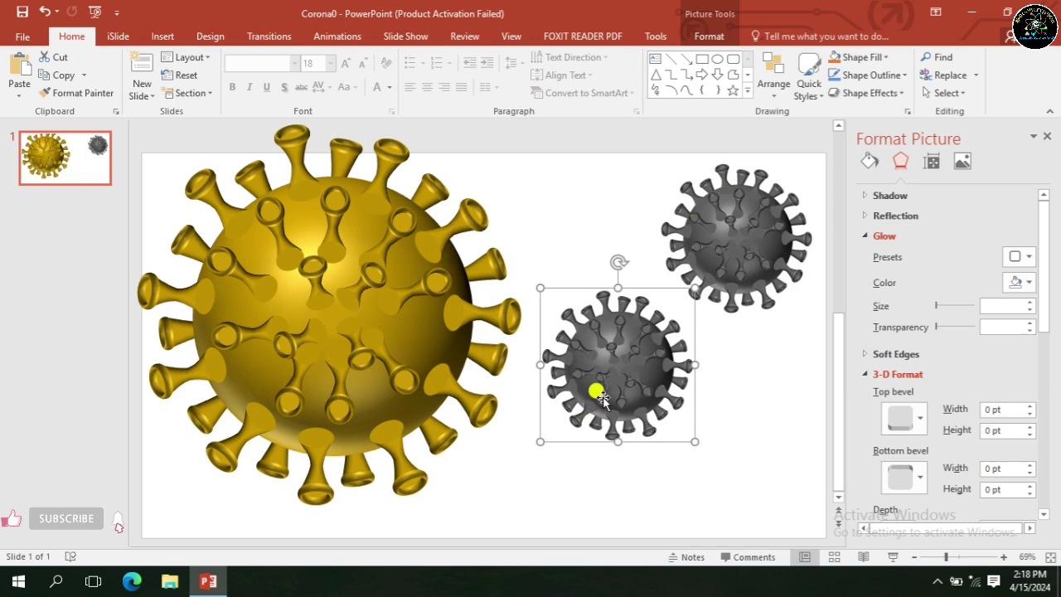
double_click(601, 398)
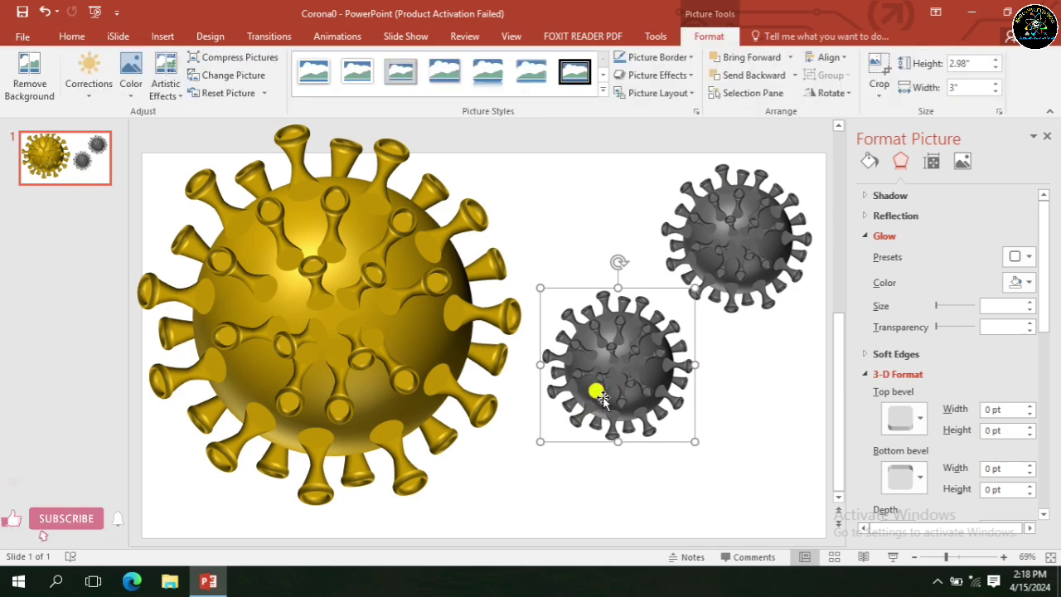
left_click(128, 93)
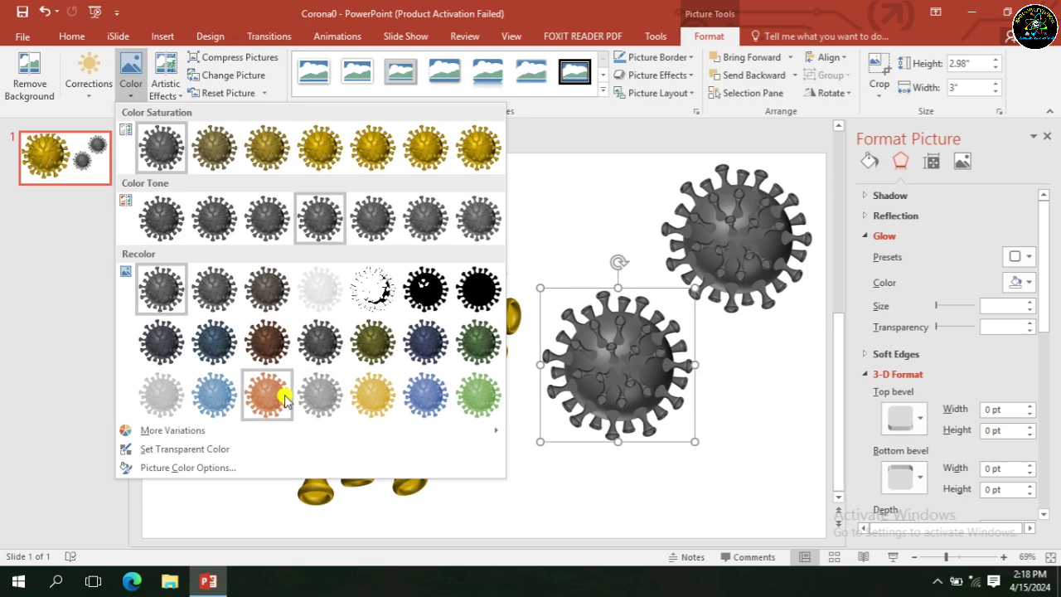
left_click(270, 391)
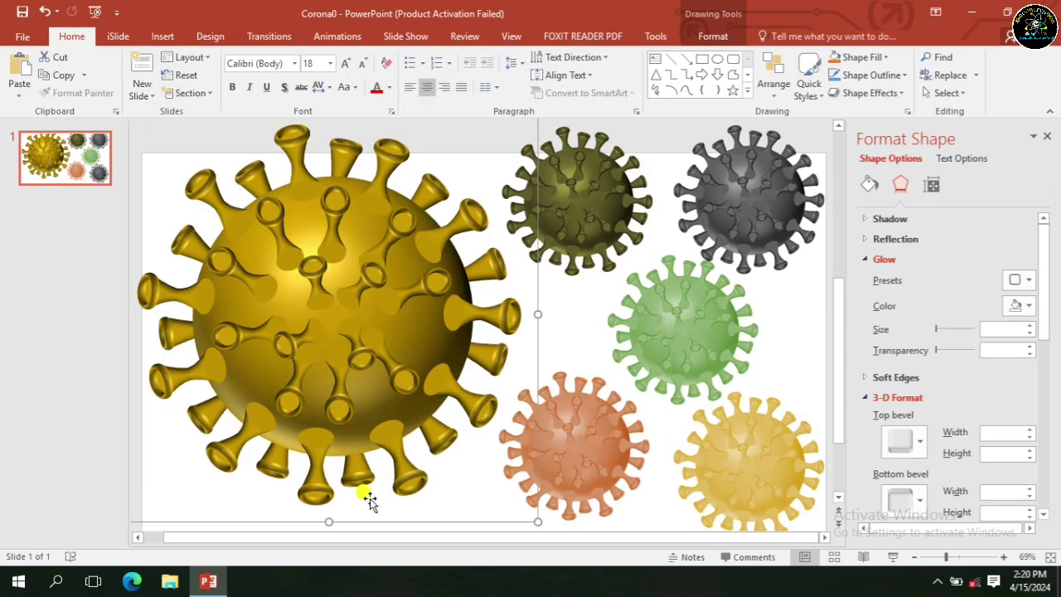
Step: Close the Format Shape pane and deselect to view the finished virus slide
left_click(1049, 134)
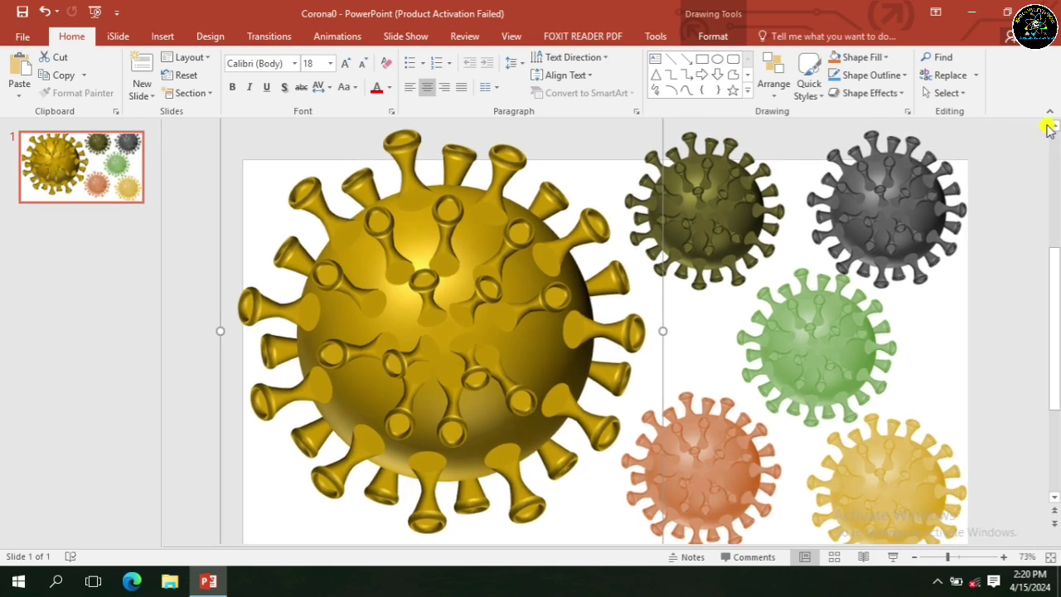
left_click(1016, 400)
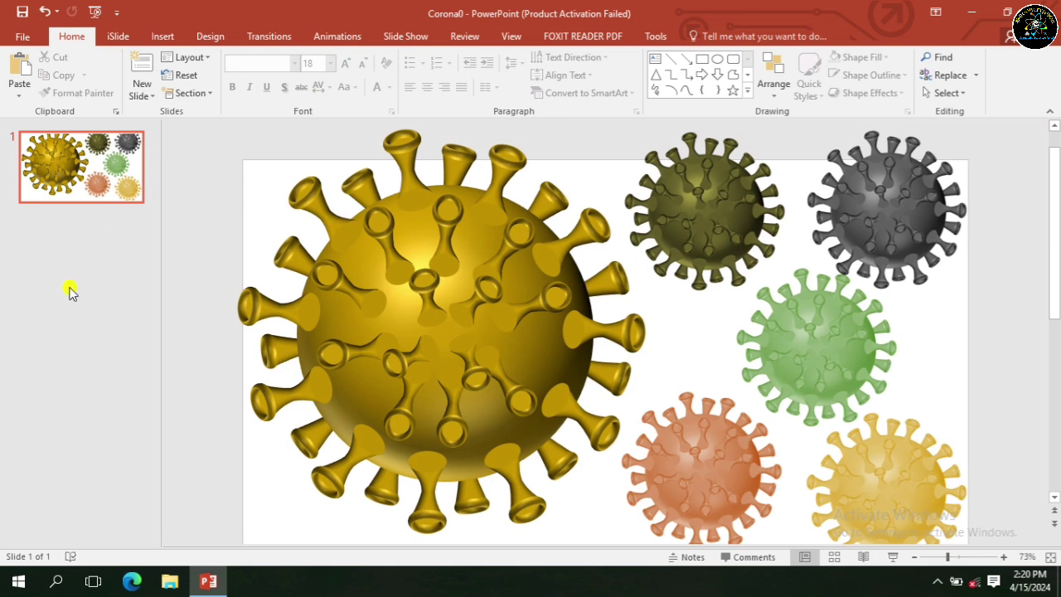